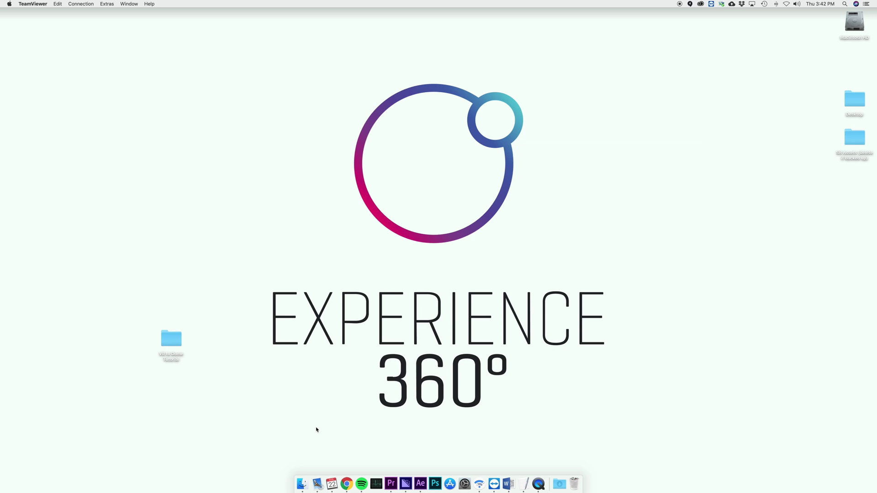
Switch to After Effects, consult the IMERSA Fulldome File Specifications page in Chrome, and return to the After Effects project.
left_click(421, 483)
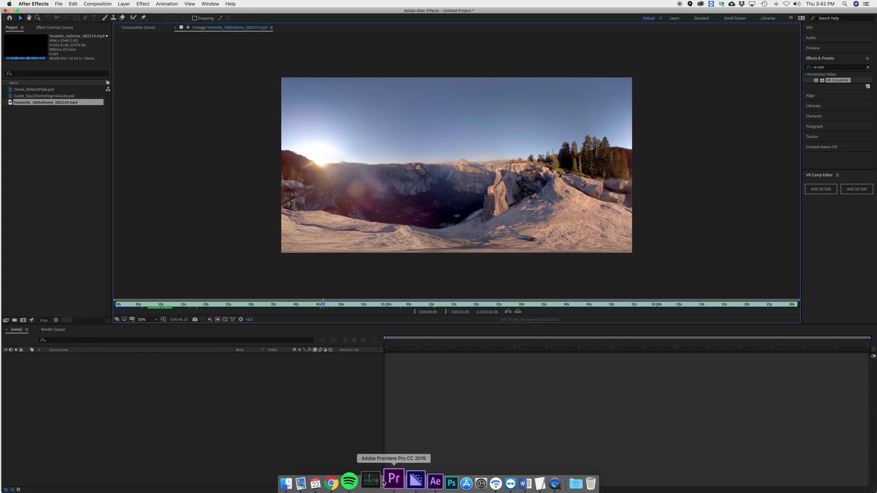
left_click(346, 484)
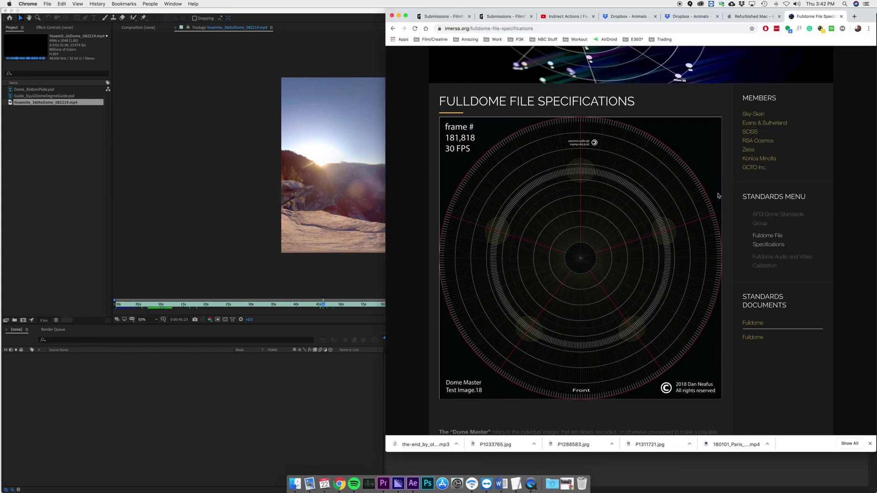
left_click(176, 205)
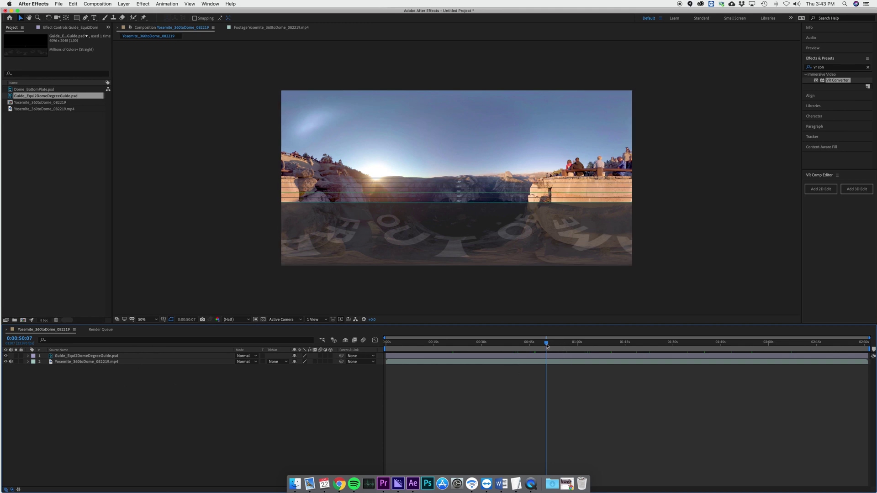
Move the playhead to 0:00:52:10 and pre-compose the degree guide and Yosemite video layers as DOME.
left_click_drag(546, 343, 553, 343)
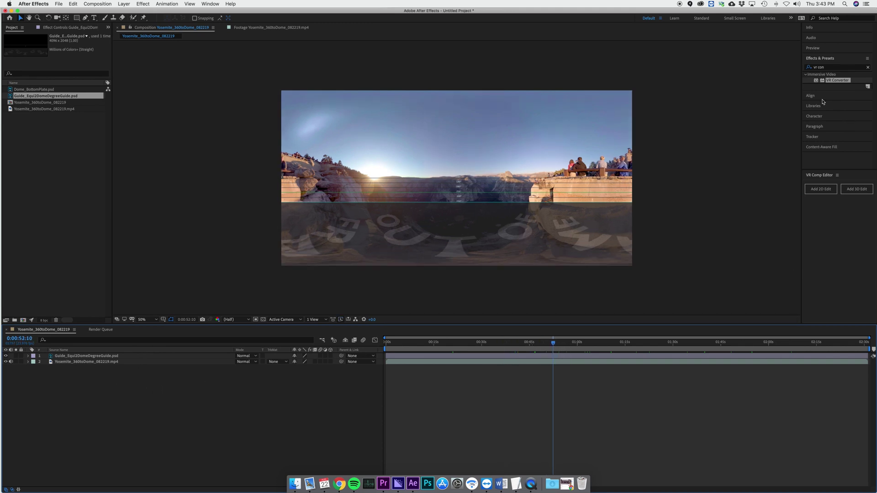
left_click_drag(110, 371, 102, 357)
right_click(101, 357)
left_click(140, 446)
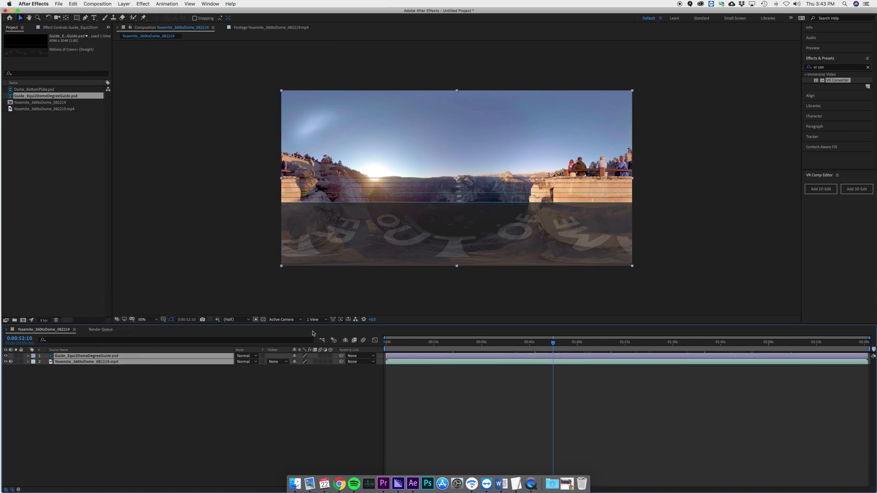
type("DOME")
key("Return")
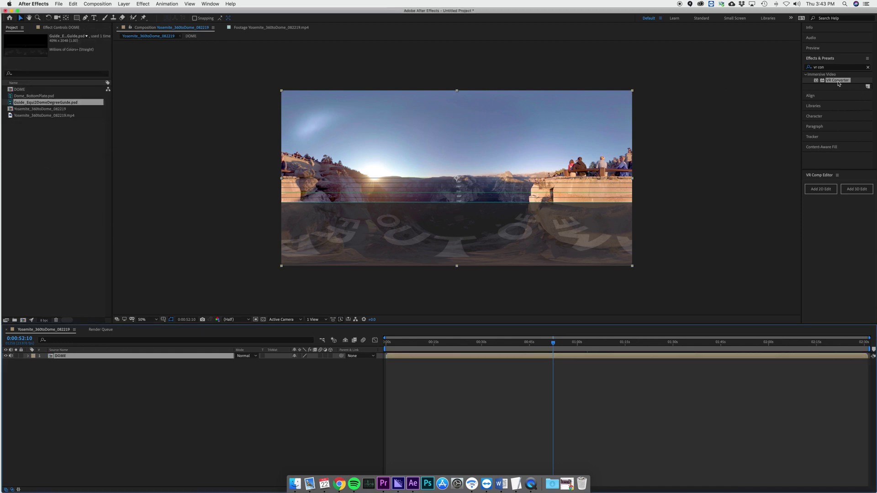
Apply VR Converter to the DOME layer with Equirectangular 2:1 input and Fisheye (FullDome) output.
left_click_drag(841, 83, 168, 356)
left_click(76, 51)
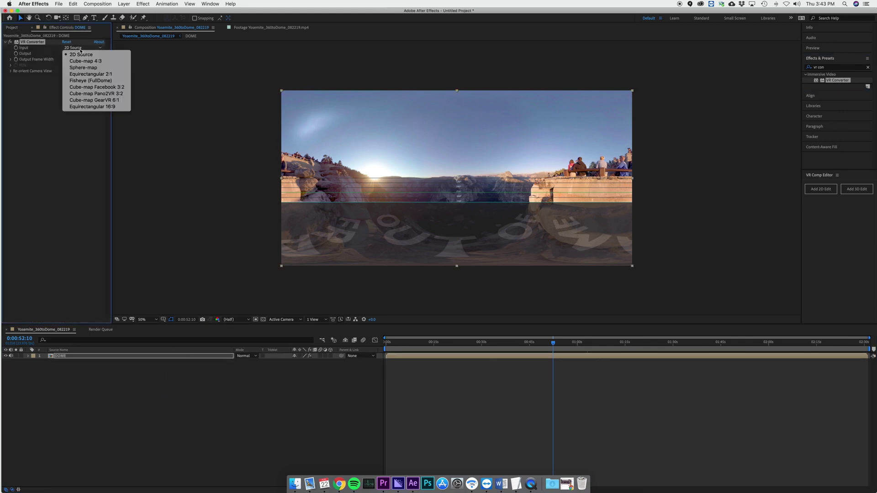
left_click(91, 74)
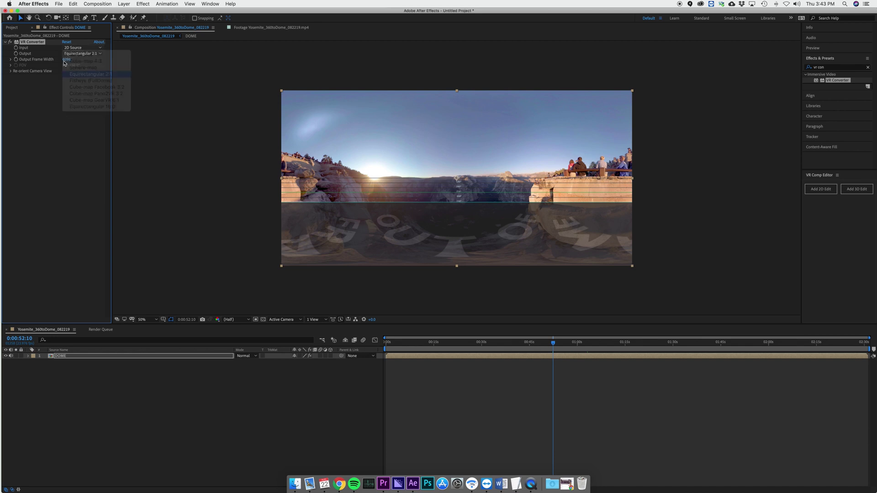
left_click(79, 53)
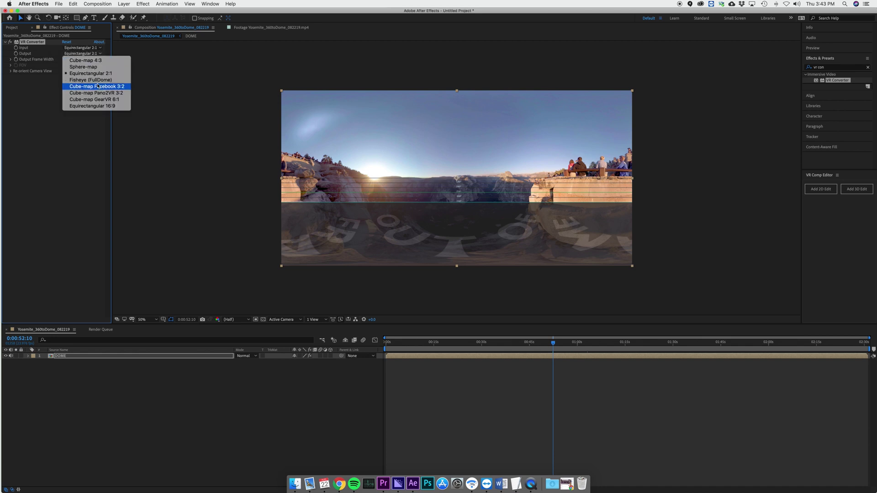
left_click(83, 88)
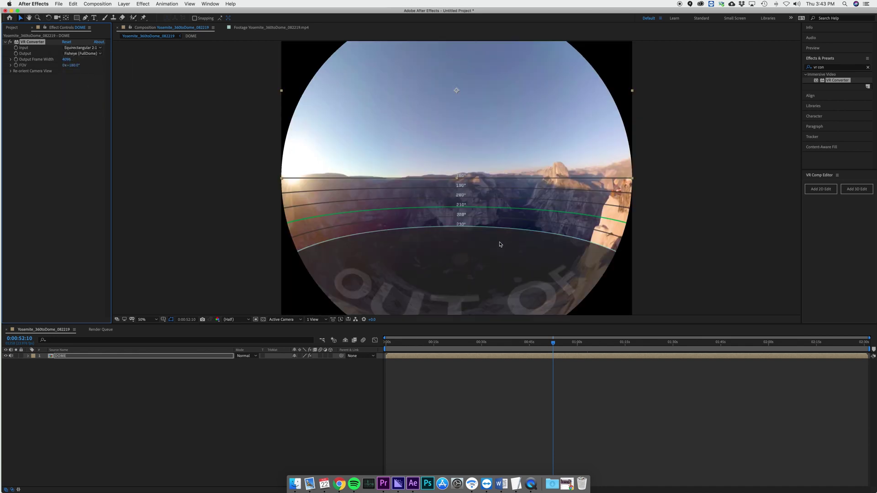
Set the VR Converter's camera Tilt (X axis) to 90° on the DOME layer.
key("comma")
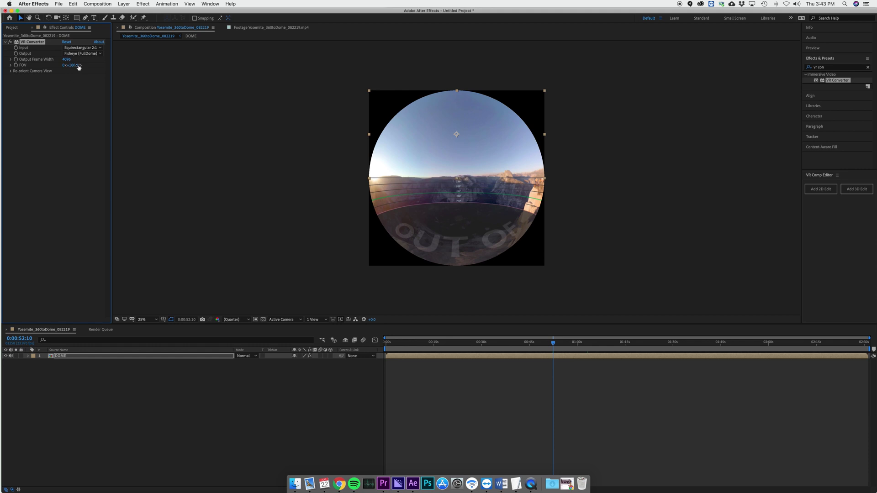
left_click(11, 71)
left_click(72, 77)
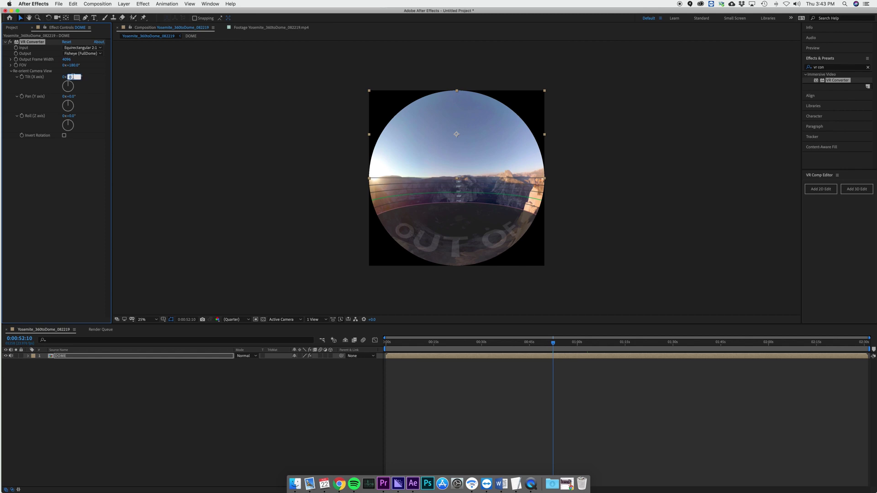
key("Return")
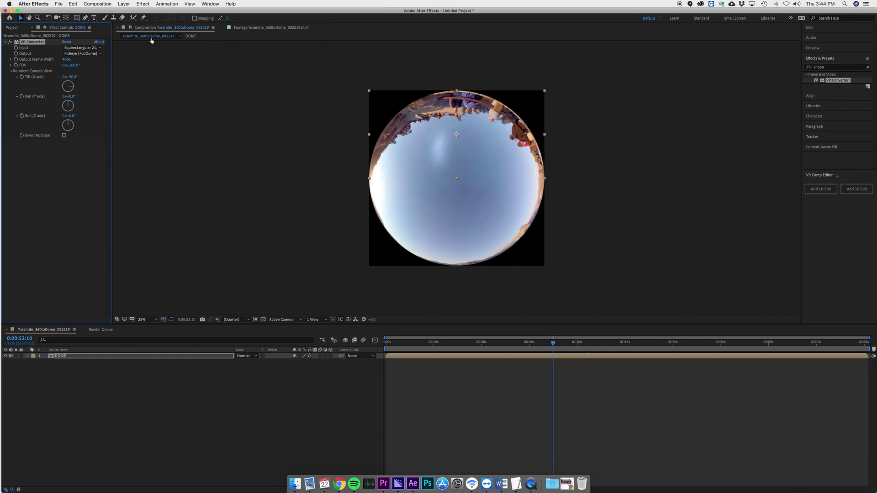
Try VR Converter FOV values of about 208°, 216° and 190° against the degree guide at the dome's edge.
scroll(463, 267, "up", 2)
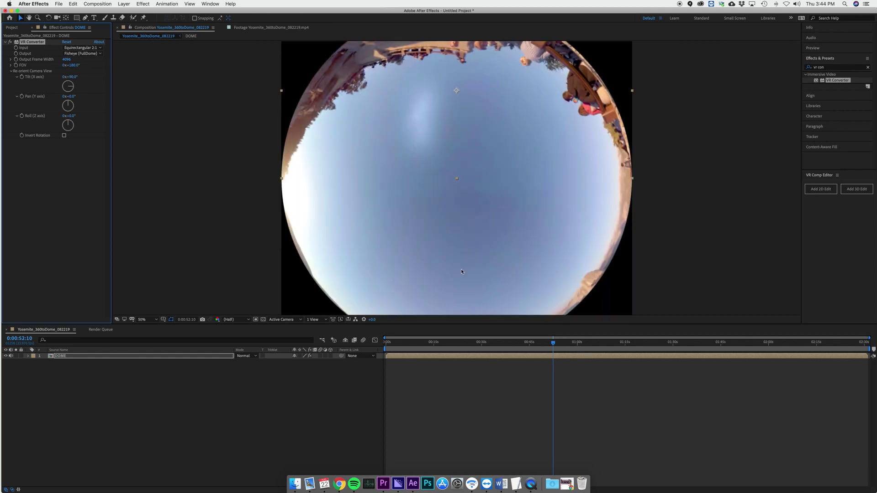
key("space")
left_click_drag(464, 273, 452, 229)
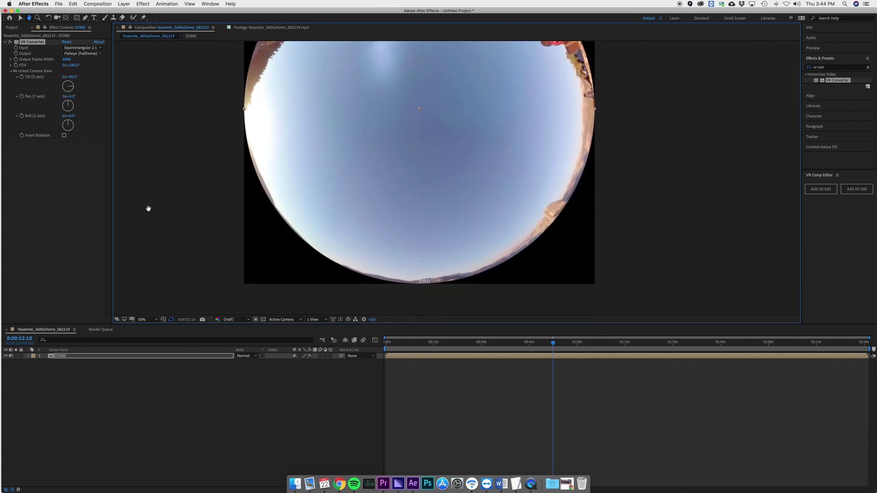
key("v")
left_click_drag(71, 64, 82, 65)
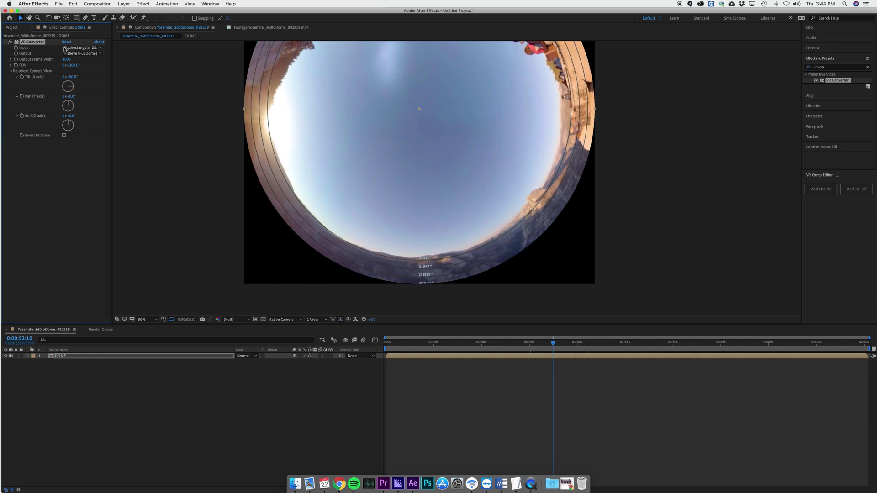
left_click_drag(73, 65, 79, 66)
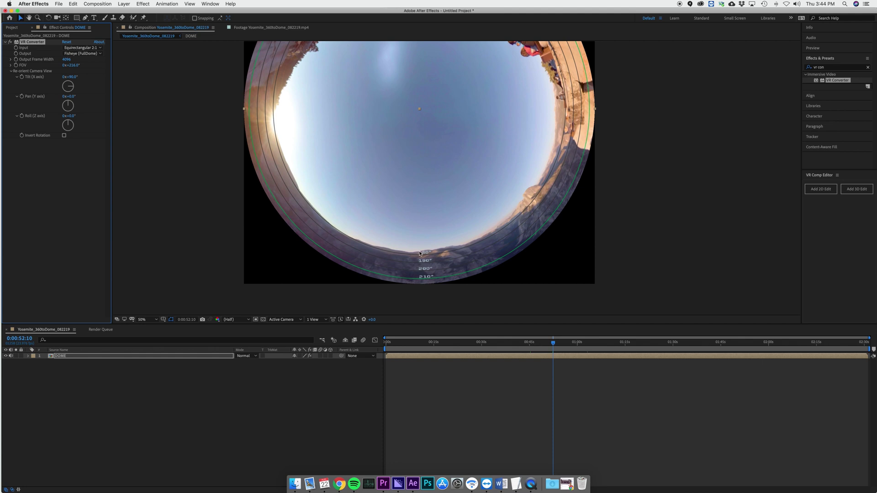
left_click_drag(79, 66, 66, 65)
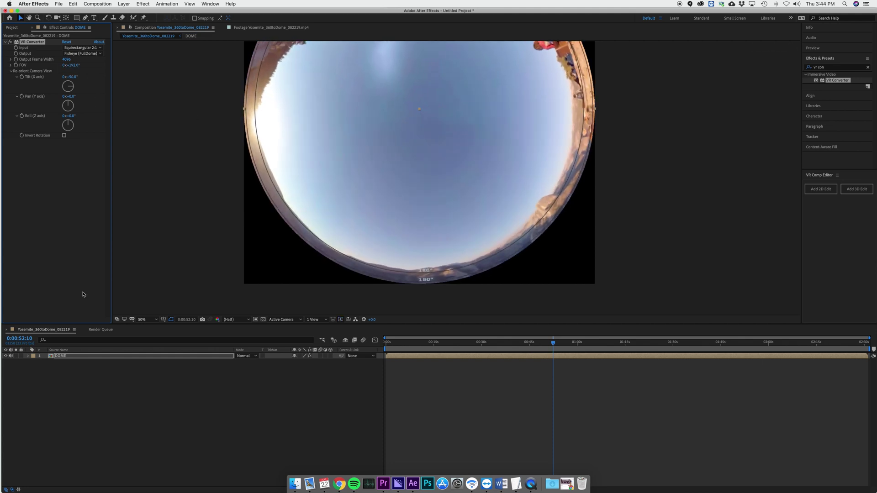
Inspect the layers inside the DOME pre-composition and reopen the Yosemite_360toDome_082219 composition.
double_click(63, 356)
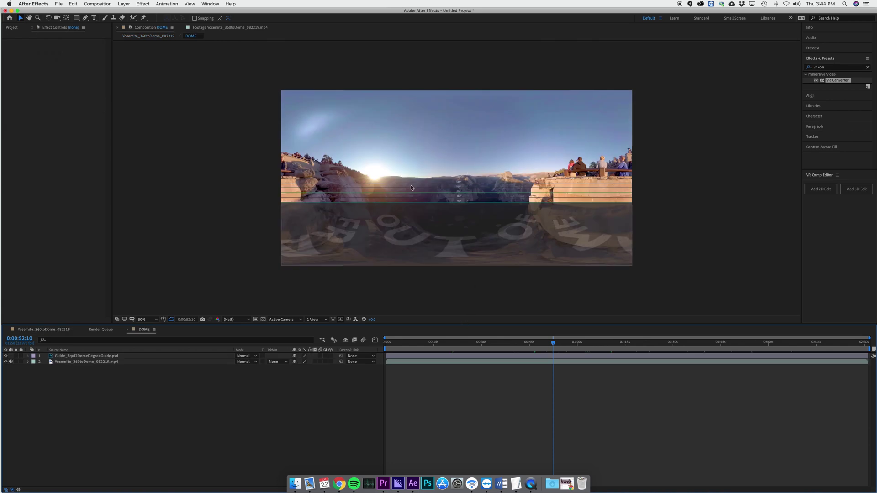
left_click(59, 147)
left_click(13, 28)
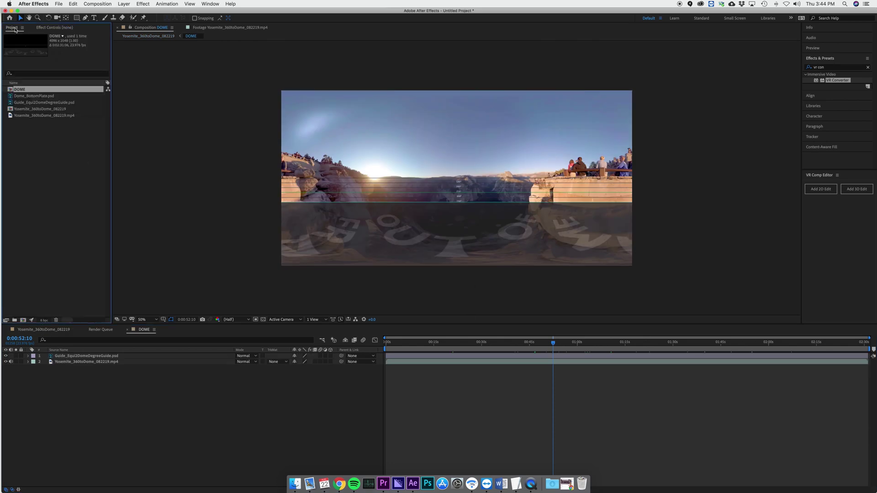
double_click(18, 109)
Move the playhead to 0:01:11:10 and set the DOME layer's VR Converter FOV to about 209°.
left_click(575, 344)
left_click(614, 343)
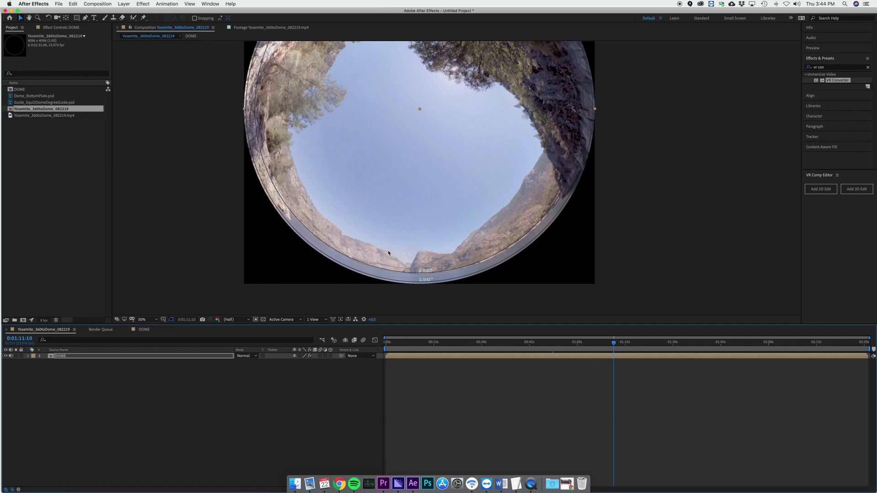
key("comma")
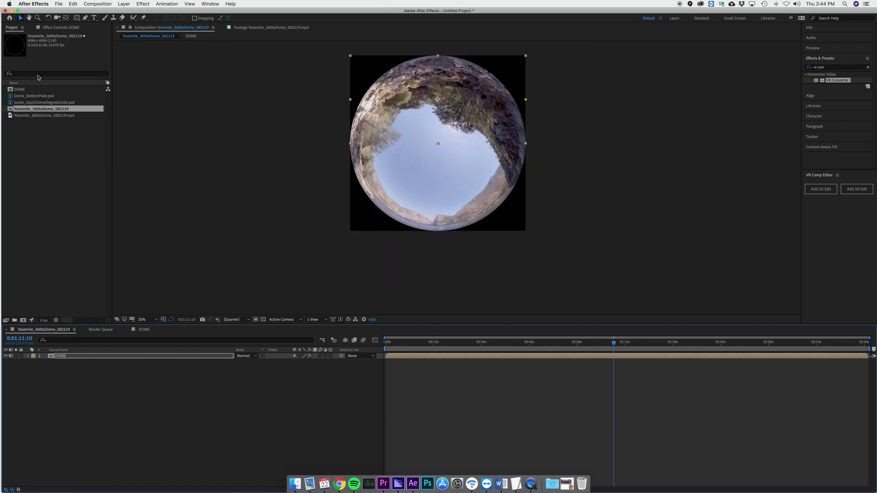
left_click(47, 28)
mouse_move(72, 65)
left_mouse_down()
mouse_move(84, 61)
mouse_move(77, 63)
left_mouse_up()
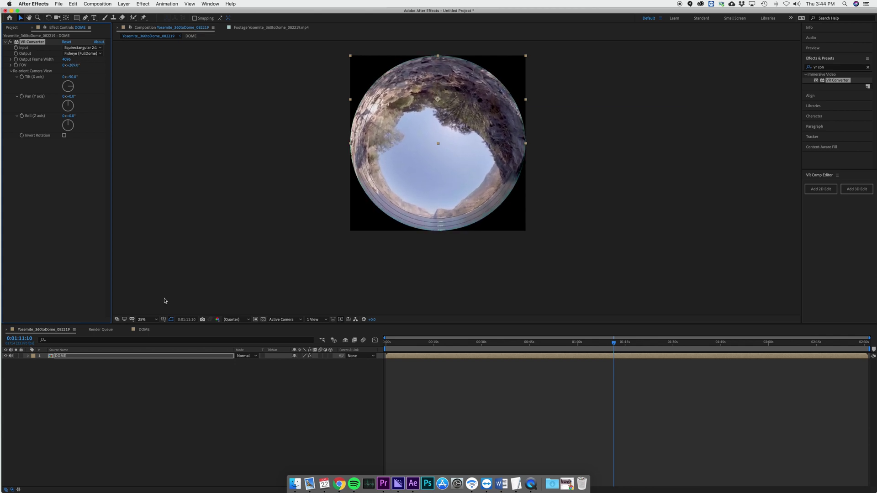
left_click(128, 378)
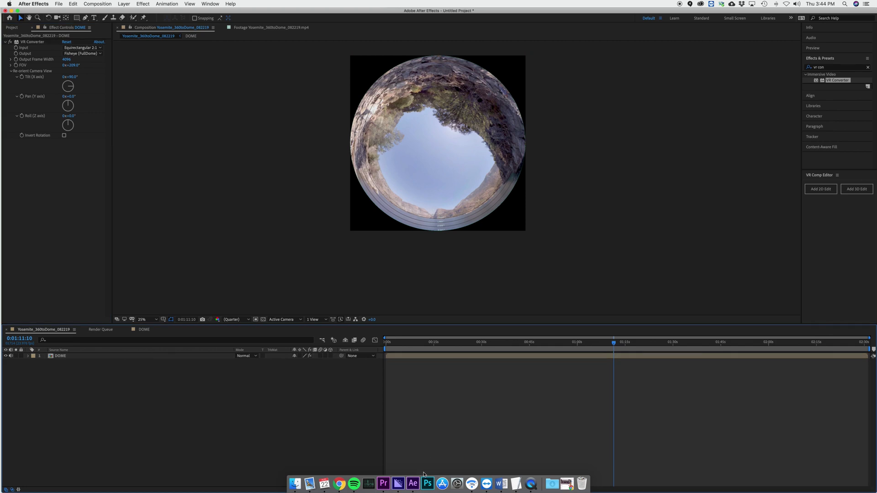
Switch to Premiere Pro and lay the dome degree guide PSD on track V4 across the entire Yosemite Tour 4 DOMES sequence.
left_click(383, 483)
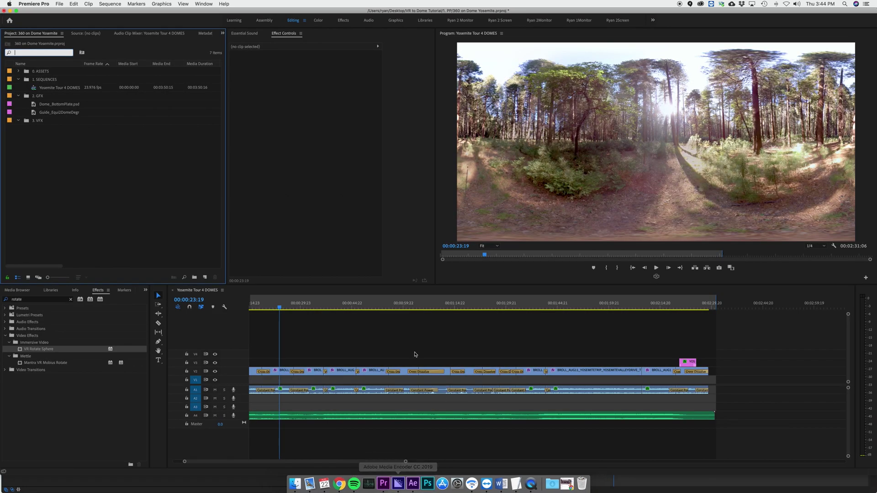
left_click(364, 359)
scroll(296, 304, "left", 2)
left_click(392, 371)
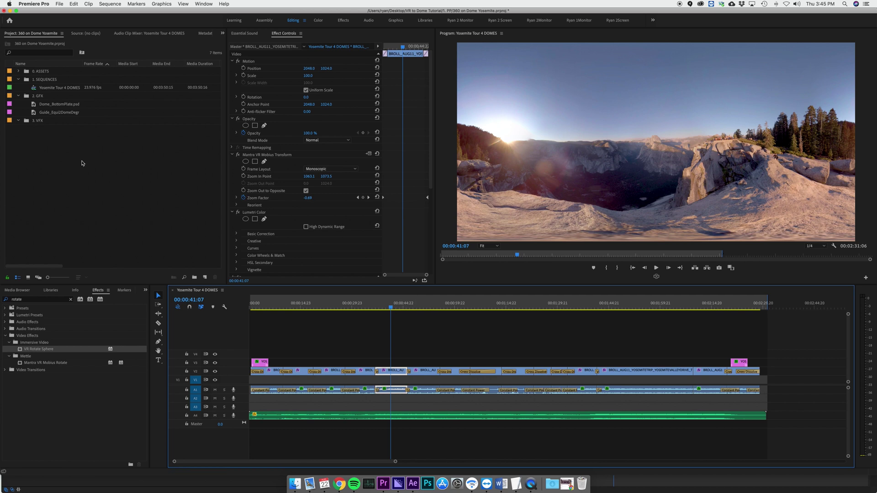
left_click(65, 105)
left_click(52, 115)
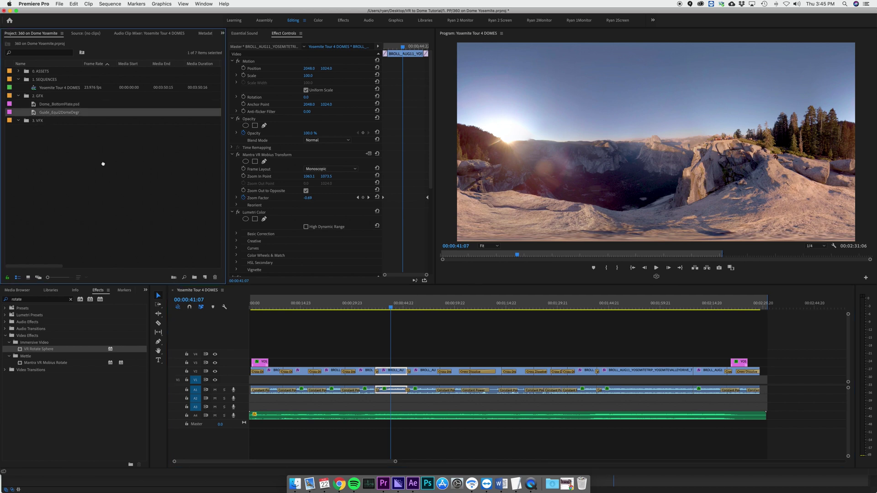
left_click_drag(103, 163, 765, 361)
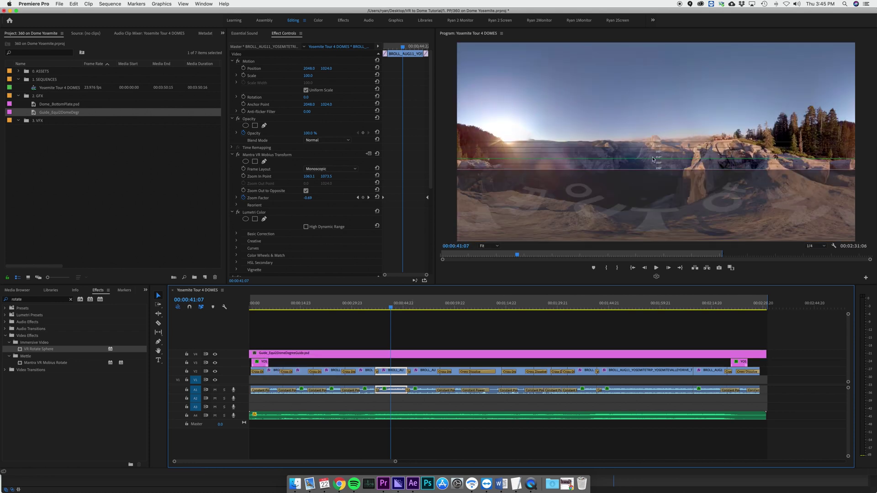
left_click(414, 346)
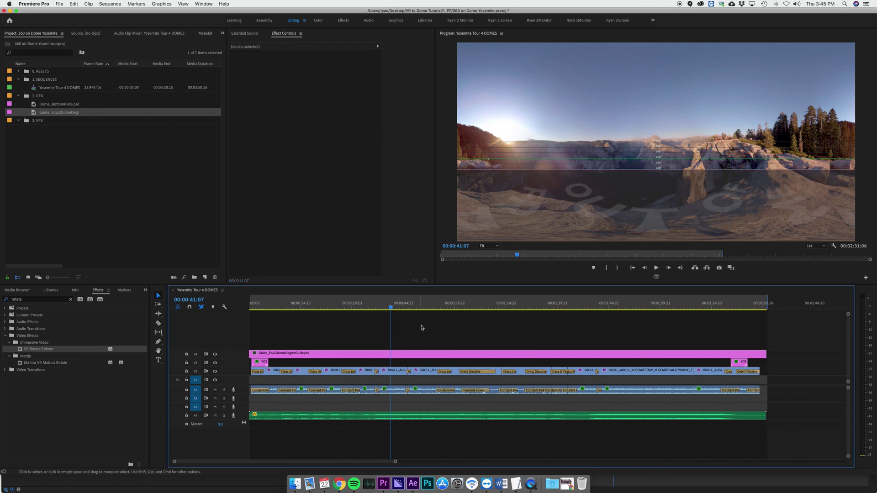
Compare the clips around 00:00:44:07 and 00:00:51:07 against the dome guide, stopping the playhead at 00:00:50:21.
left_click(425, 305)
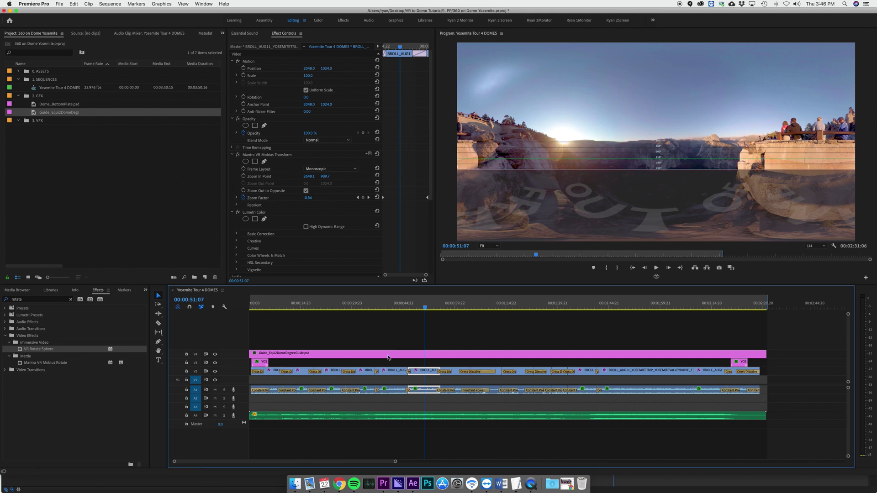
left_click(401, 307)
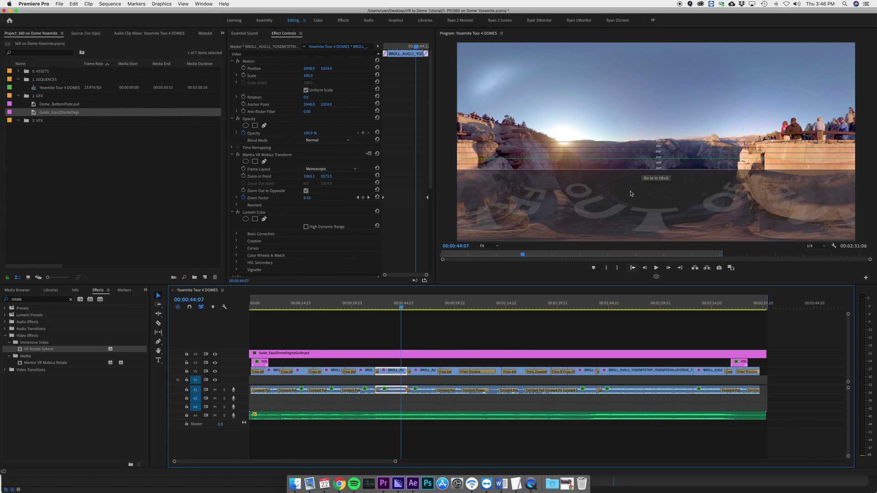
left_click(424, 306)
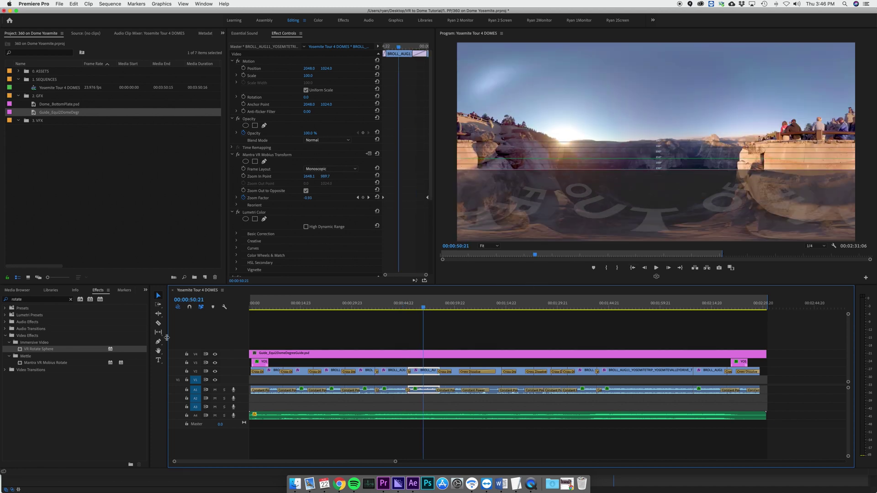
Apply VR Rotate Sphere to the clip at 00:00:50:21 and set its tilt to -10° and pan to -48°.
left_click_drag(74, 350, 441, 376)
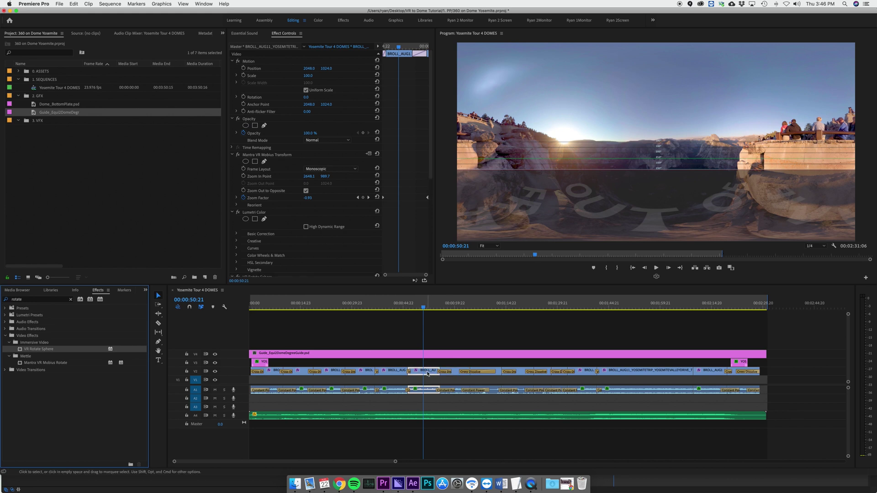
scroll(391, 186, "down", 3)
scroll(404, 243, "down", 3)
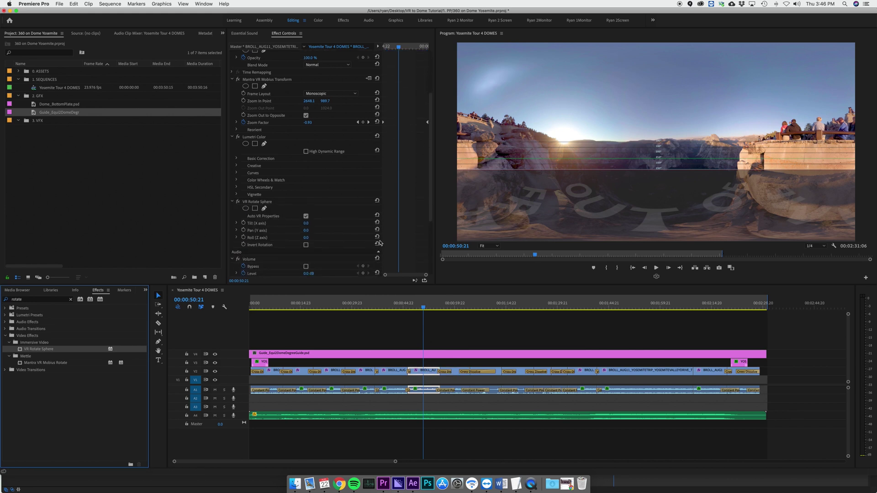
left_click(309, 231)
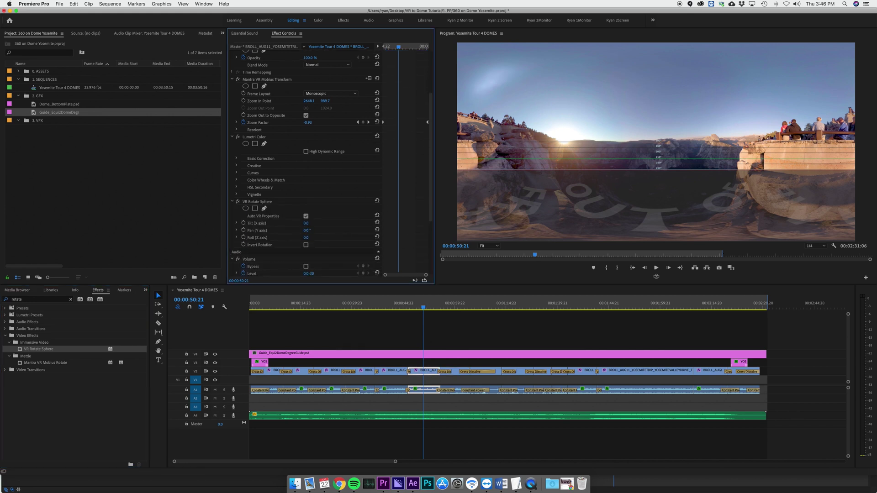
mouse_move(309, 231)
left_mouse_down()
mouse_move(286, 231)
mouse_move(307, 224)
mouse_move(297, 223)
left_mouse_up()
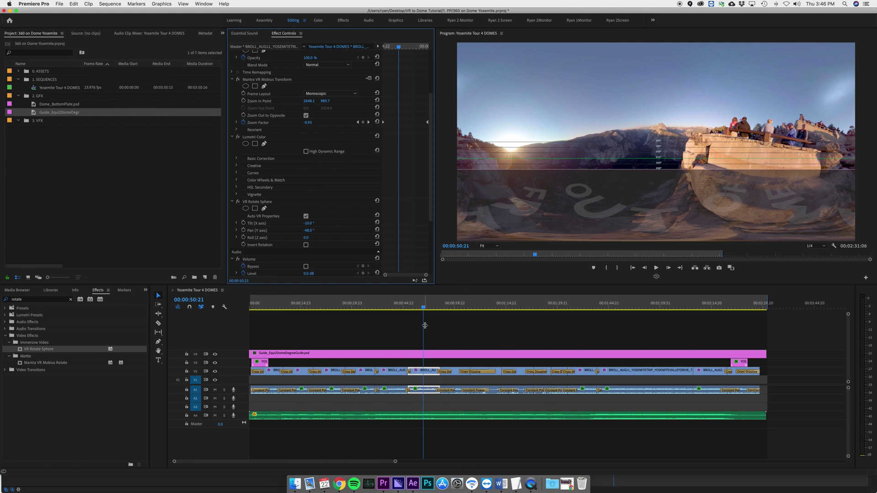
Apply VR Rotate Sphere to the clip at 00:01:00:09 and pan it so the sun sits near the frame's centre.
left_click_drag(431, 303, 456, 314)
left_click(456, 372)
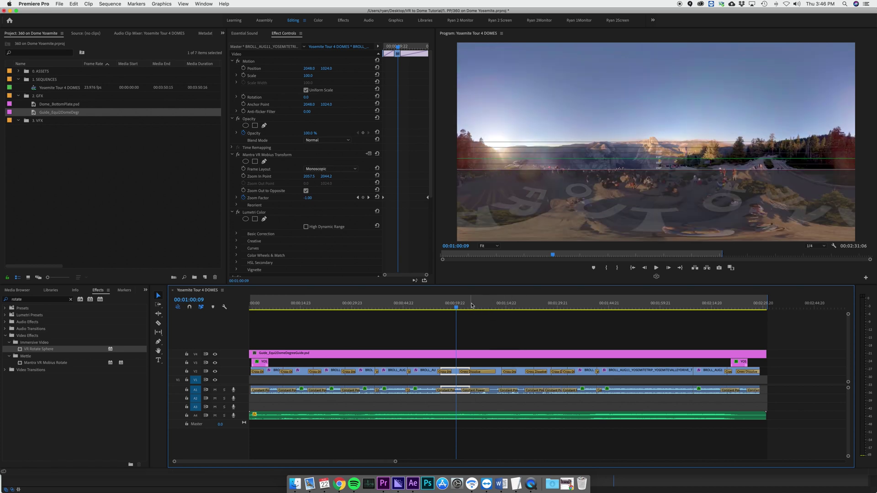
left_click(426, 373)
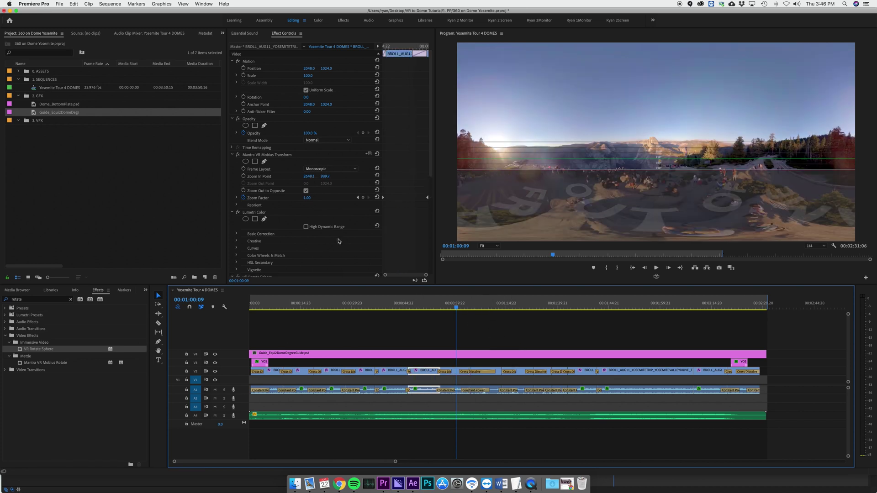
left_click(456, 372)
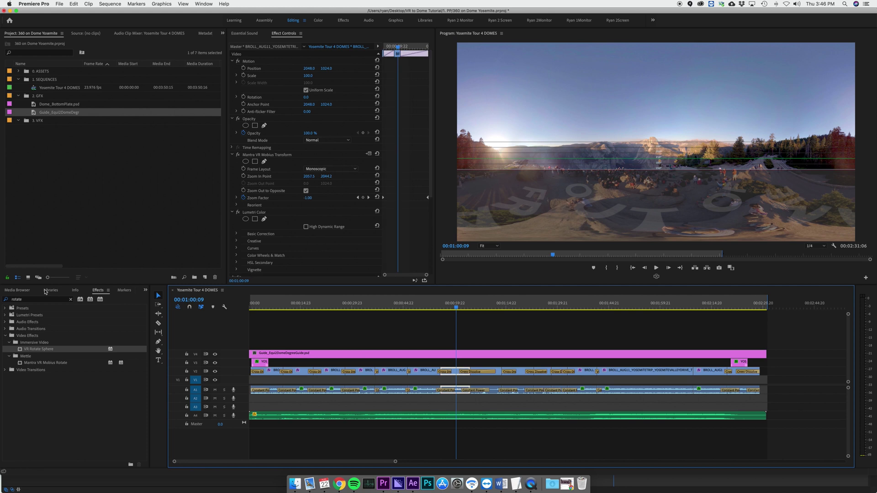
left_click_drag(44, 349, 457, 372)
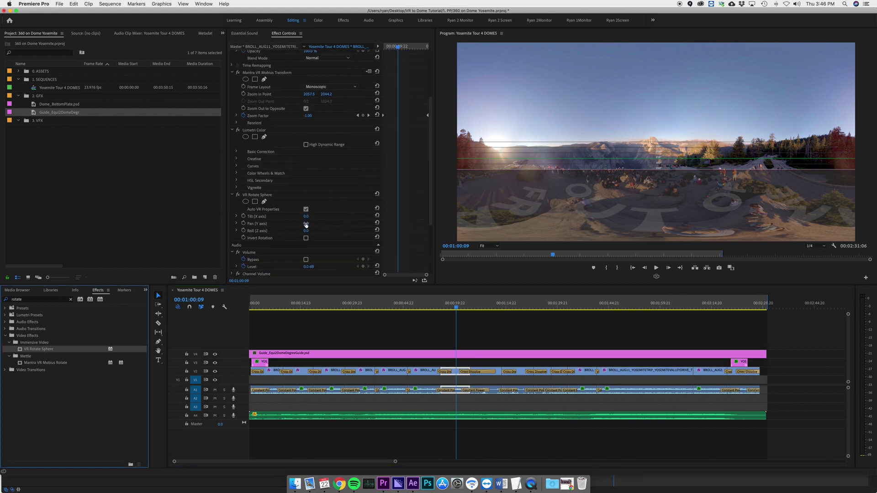
left_click_drag(306, 225, 366, 224)
Return to the clip at 00:00:53:02 and adjust its VR Rotate Sphere pan to bring the sun near the centre.
left_click(431, 303)
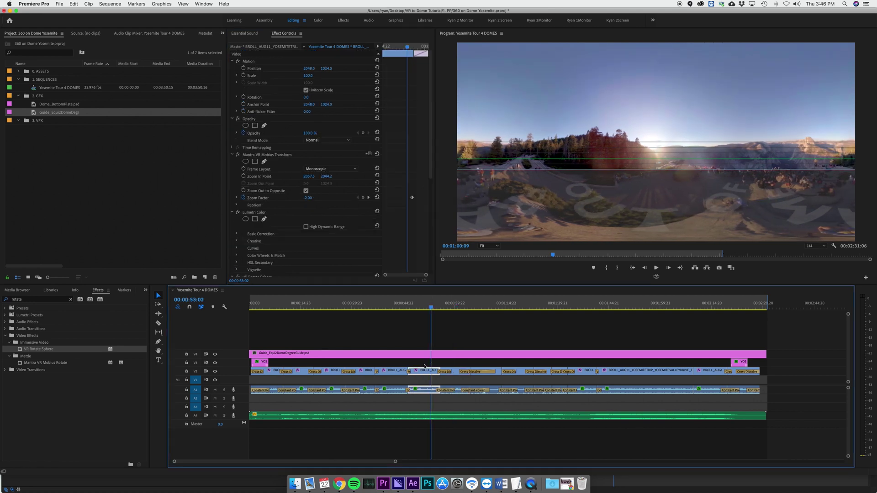
scroll(398, 223, "down", 3)
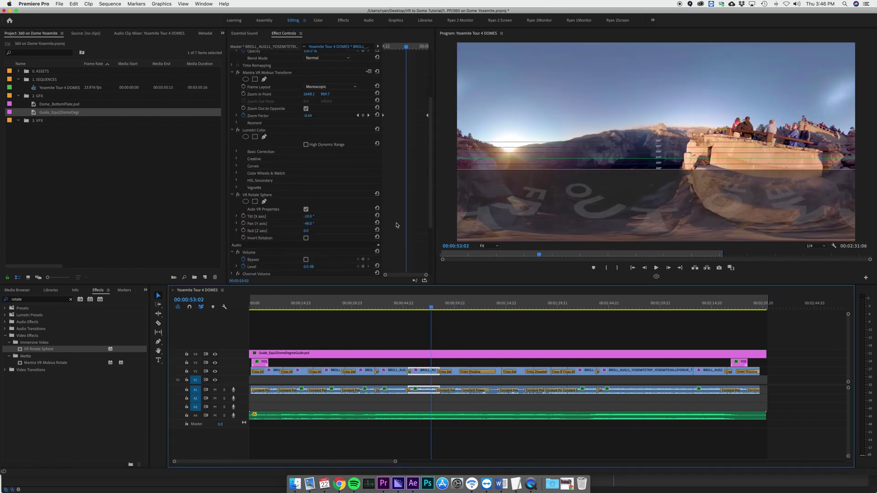
left_click_drag(307, 224, 350, 225)
Apply VR Rotate Sphere to the clip at 00:00:42:02 and pan it about 139° to bring the sun near the centre.
left_click(393, 306)
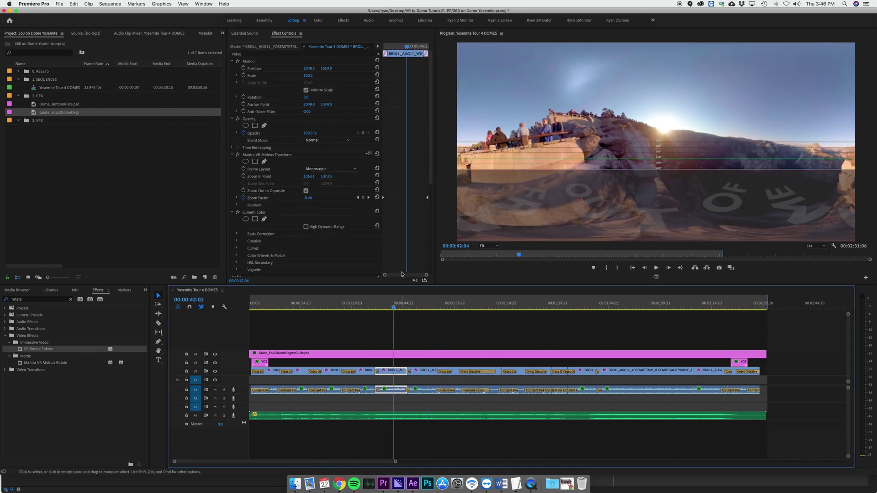
left_click_drag(42, 350, 392, 202)
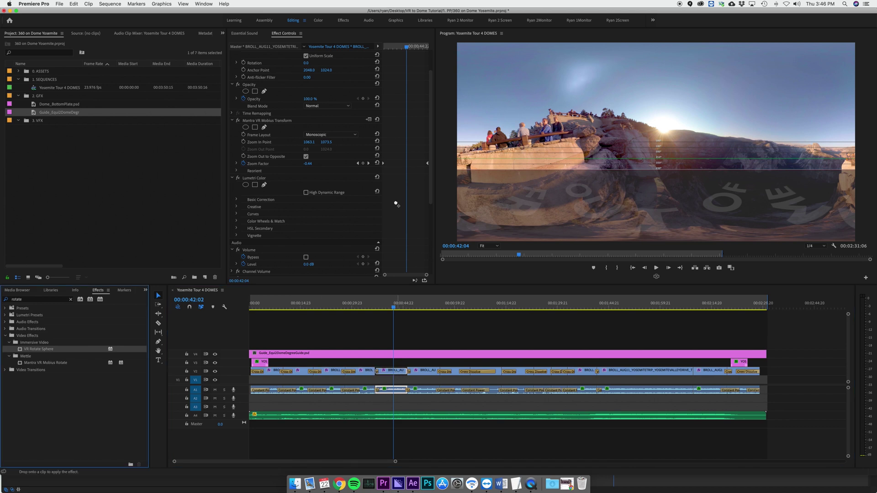
left_click_drag(396, 203, 392, 371)
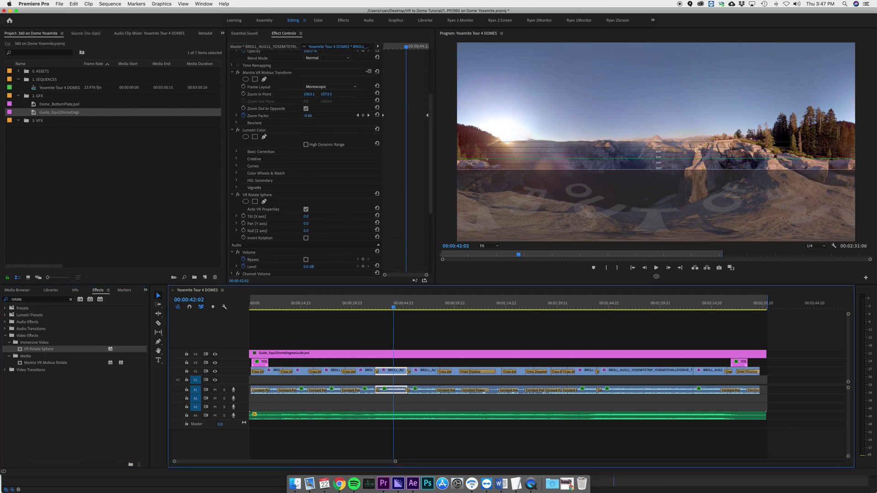
left_click_drag(306, 223, 369, 249)
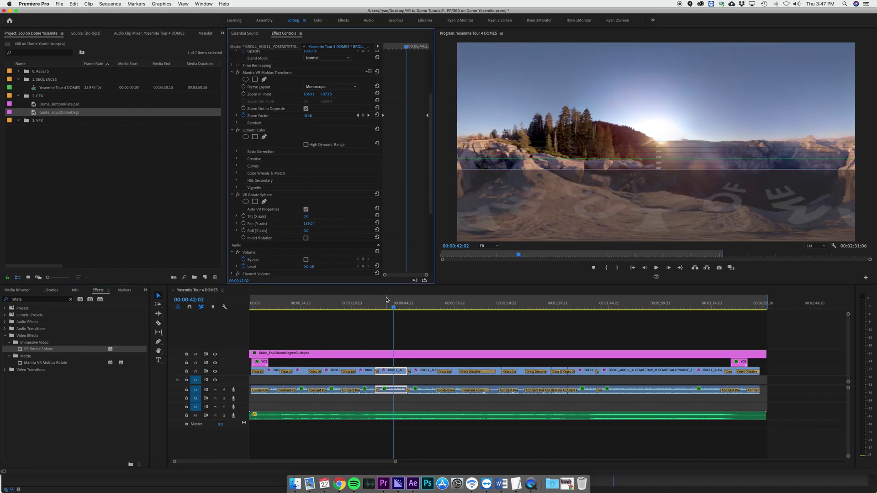
Deselect the clip, search the effects for "VR" and look through the Immersive Video and Mettle effects.
left_click(402, 329)
left_click(1, 298)
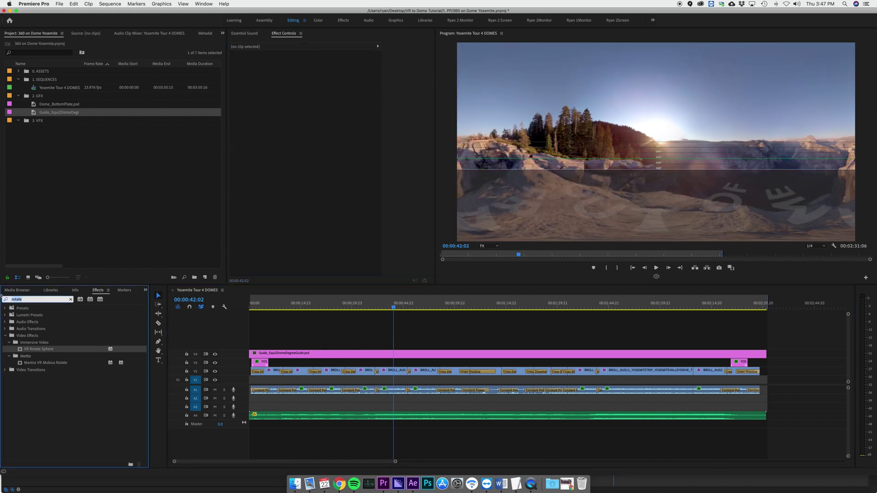
key("BackSpace")
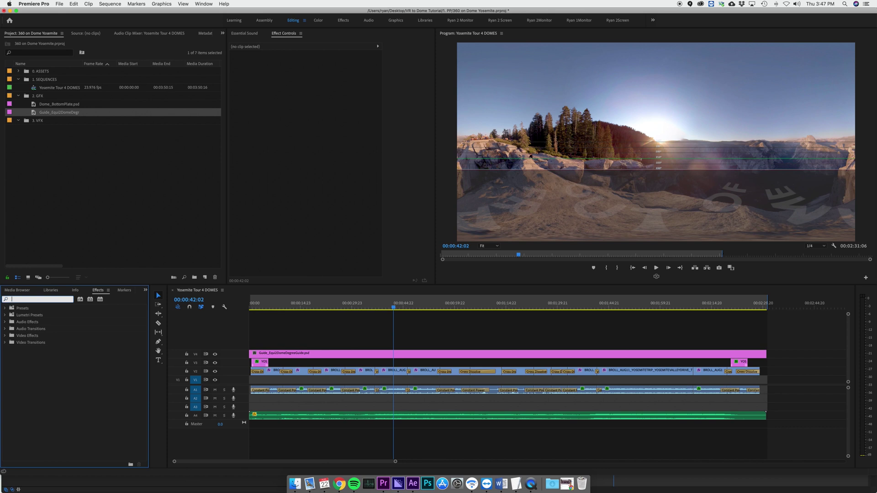
type("VR")
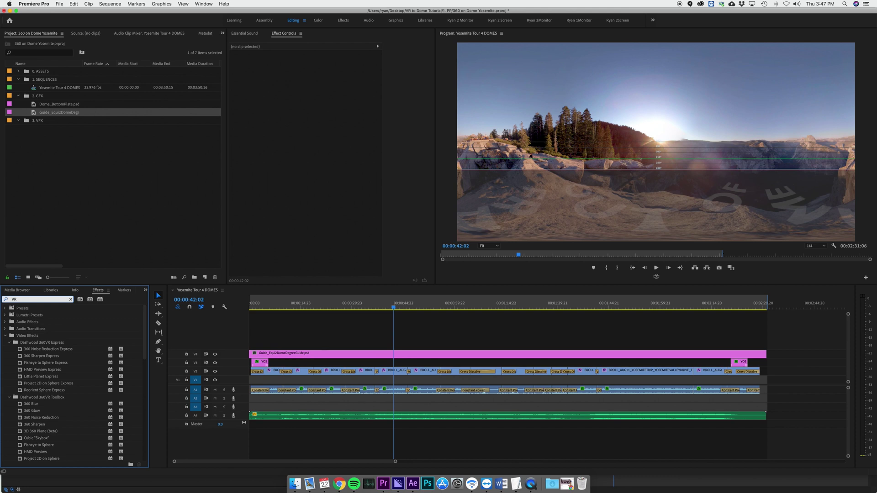
scroll(30, 369, "down", 5)
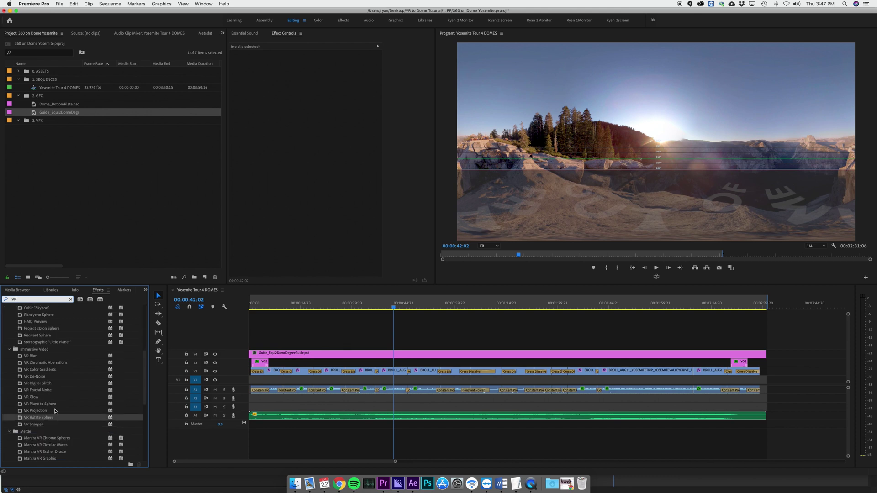
scroll(55, 411, "down", 5)
left_click(47, 432)
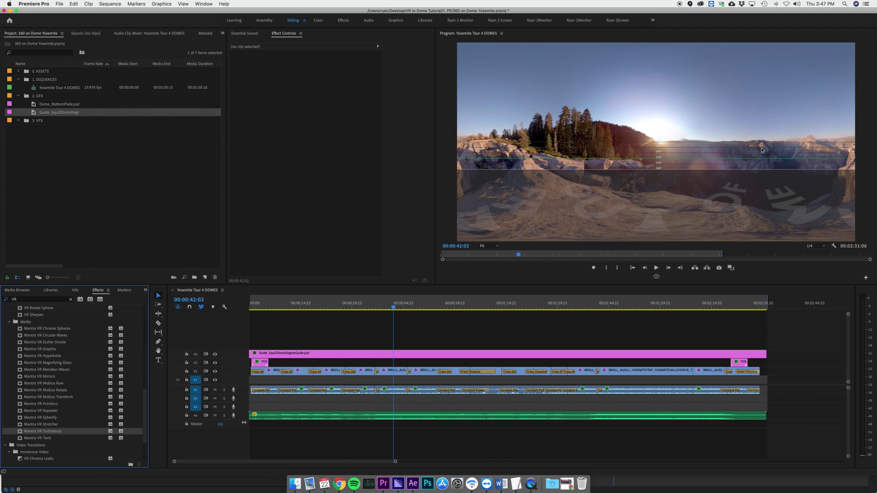
Apply VR Rotate Sphere to the lake clip at 00:01:12:21, try a negative tilt and reset it.
left_click(501, 308)
scroll(511, 325, "right", 3)
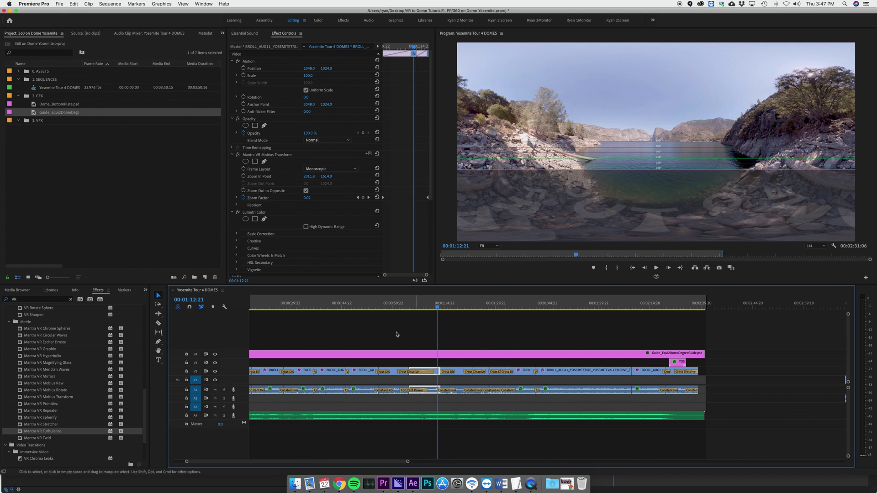
scroll(47, 434, "up", 5)
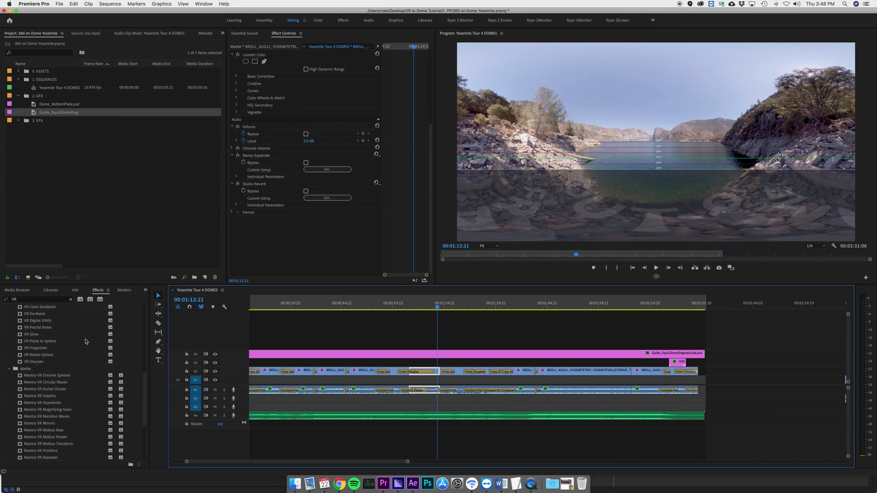
left_click(33, 362)
left_click_drag(33, 362, 436, 374)
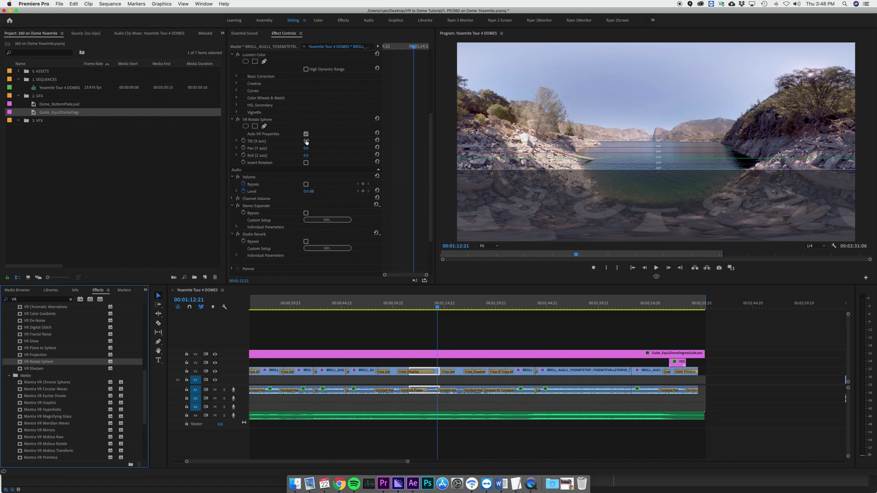
left_click_drag(306, 142, 287, 142)
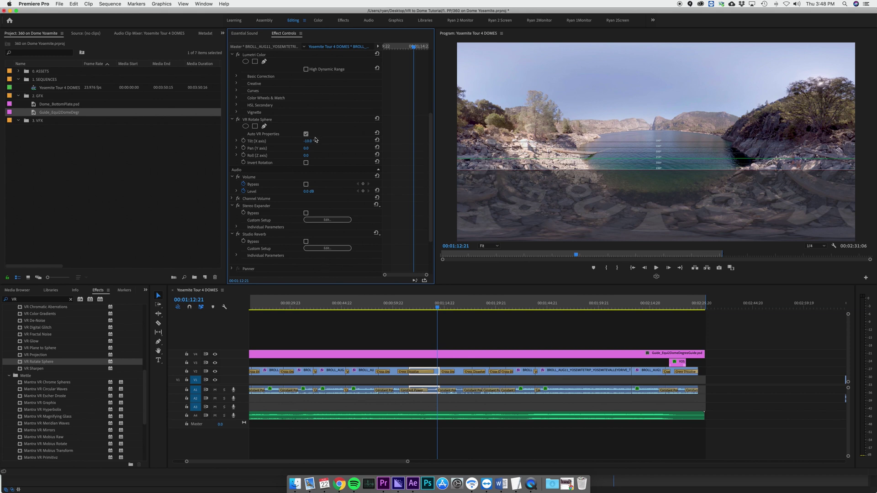
left_click(377, 119)
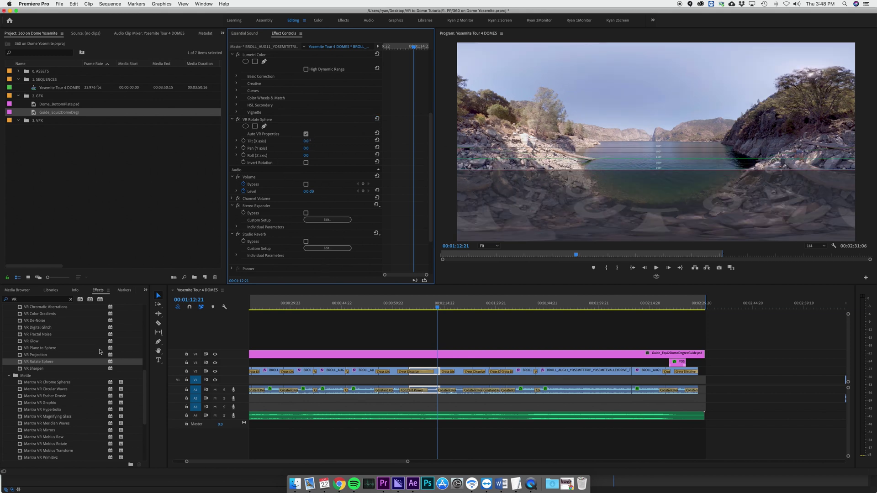
Add Mantra VR Stretcher to the lake clip with a fixed latitude of 100 and a strength of 11.
scroll(81, 419, "down", 3)
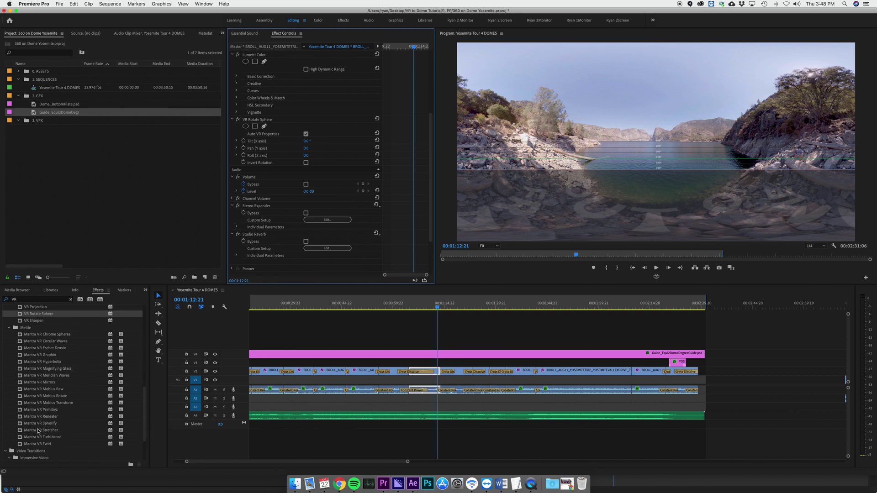
left_click_drag(53, 430, 322, 198)
left_click(377, 197)
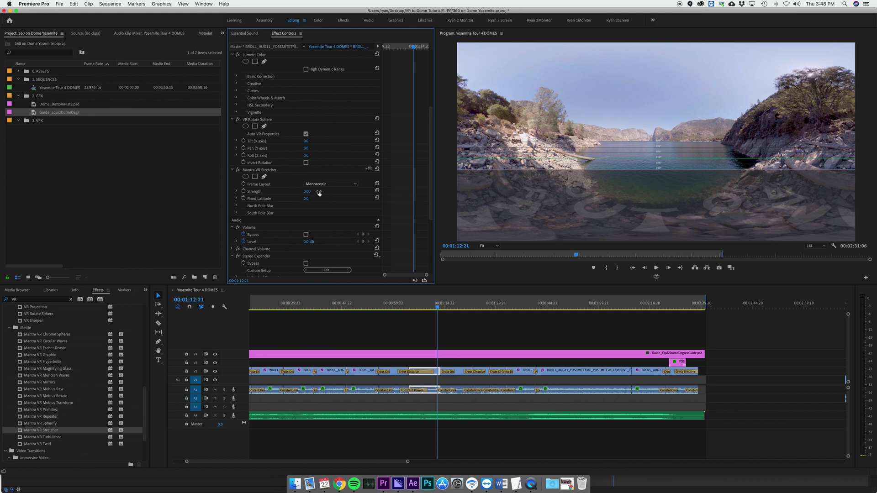
left_click_drag(309, 194, 352, 199)
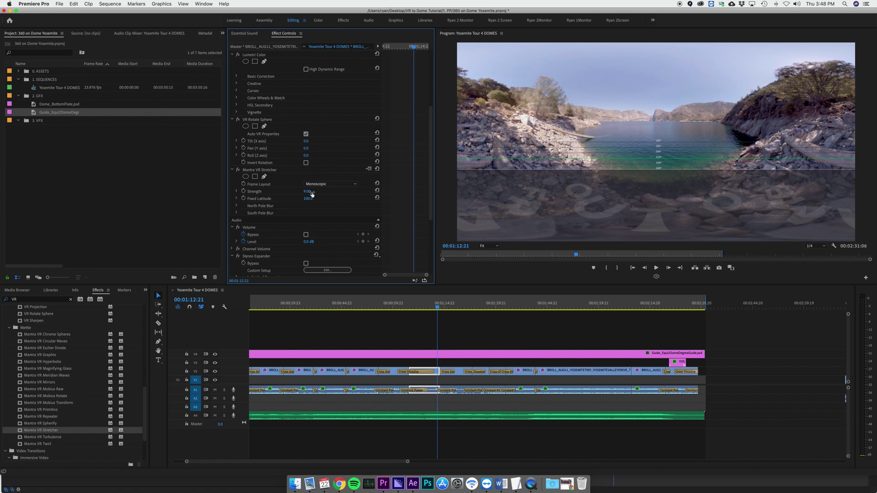
mouse_move(308, 192)
left_mouse_down()
mouse_move(320, 192)
mouse_move(299, 194)
left_mouse_up()
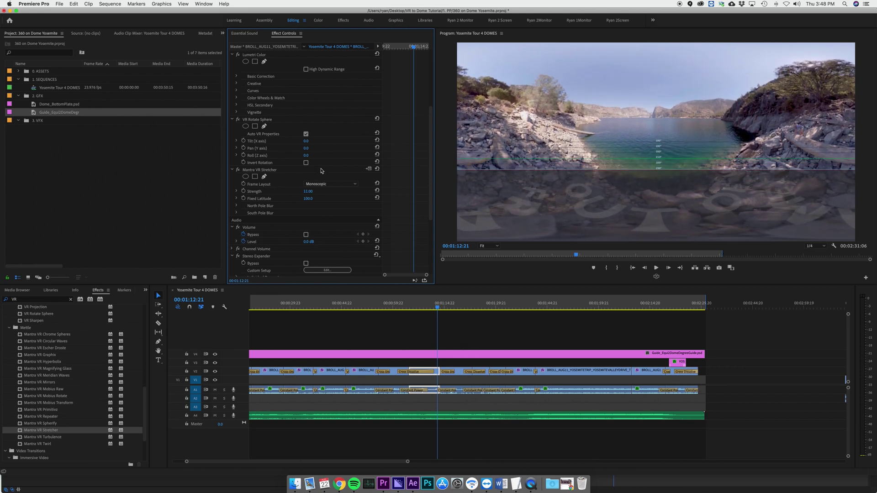
Set the lake clip's VR Rotate Sphere tilt to about -28°.
left_click(306, 141)
type("-15")
key("Return")
left_click_drag(309, 141, 303, 141)
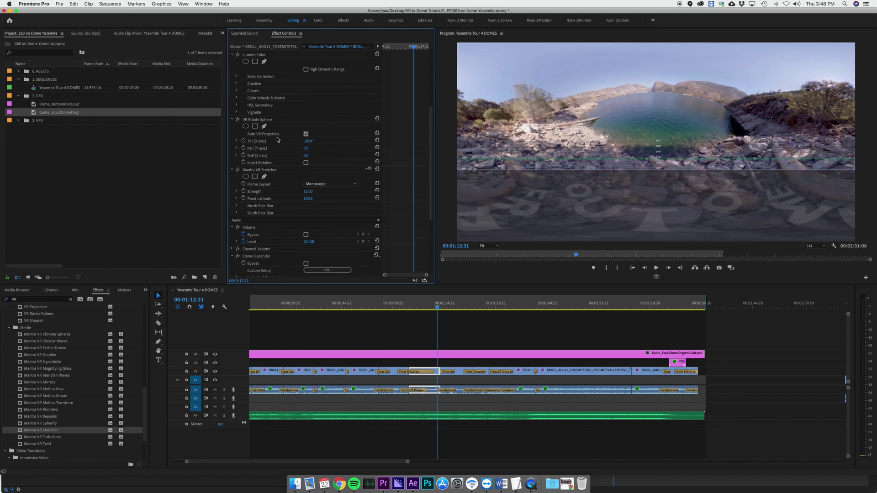
left_click(261, 120)
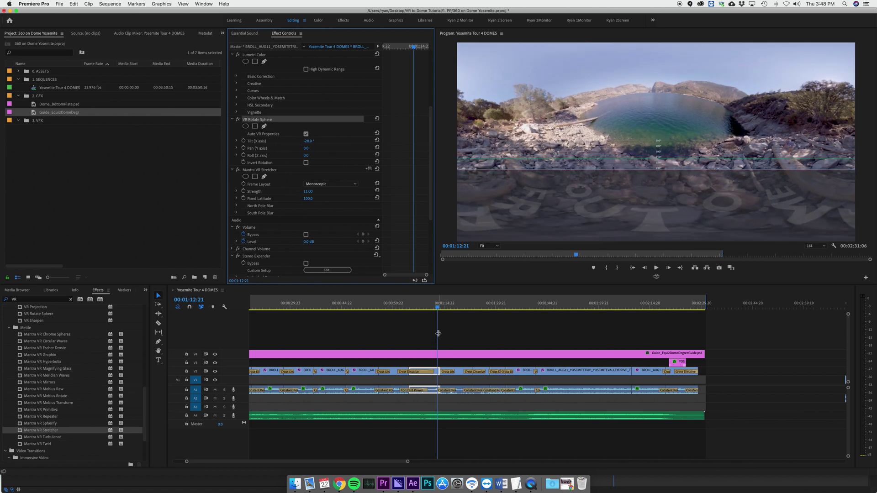
Preview the lake shot in the VR video display, look up towards the mountains and return to the flat view.
left_click(656, 277)
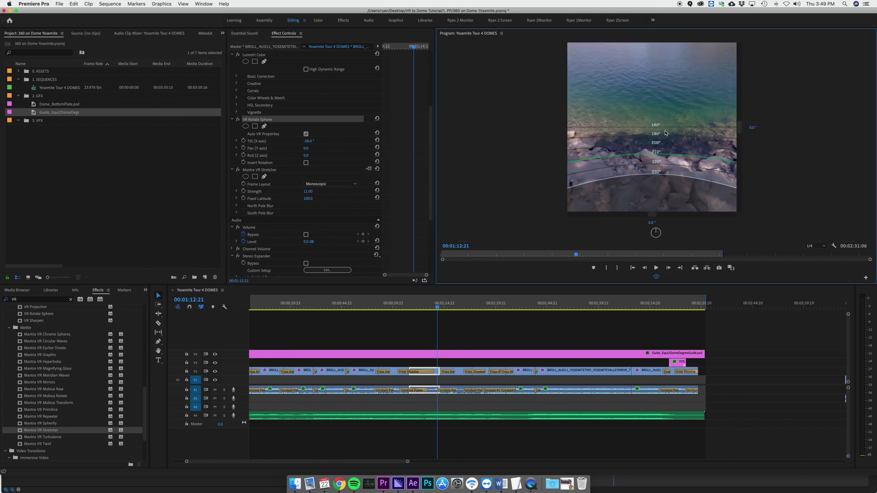
left_click_drag(665, 133, 650, 160)
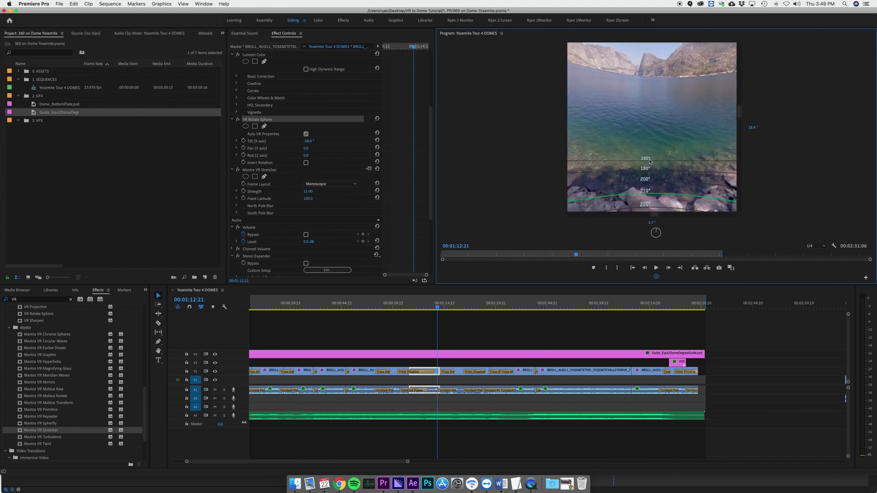
left_click(656, 277)
Copy the Mantra VR Stretcher effect from the lake clip at 00:01:12:11 onto the following clip at 00:01:20:02.
left_click(452, 315)
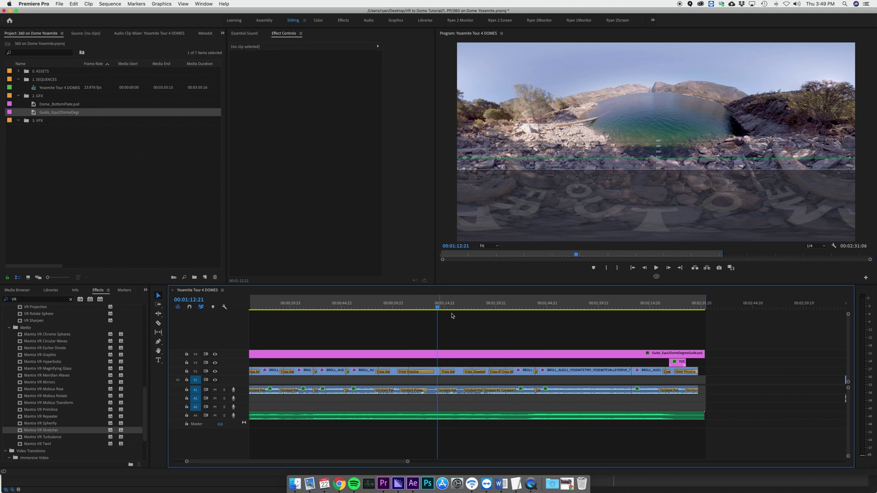
left_click(461, 371)
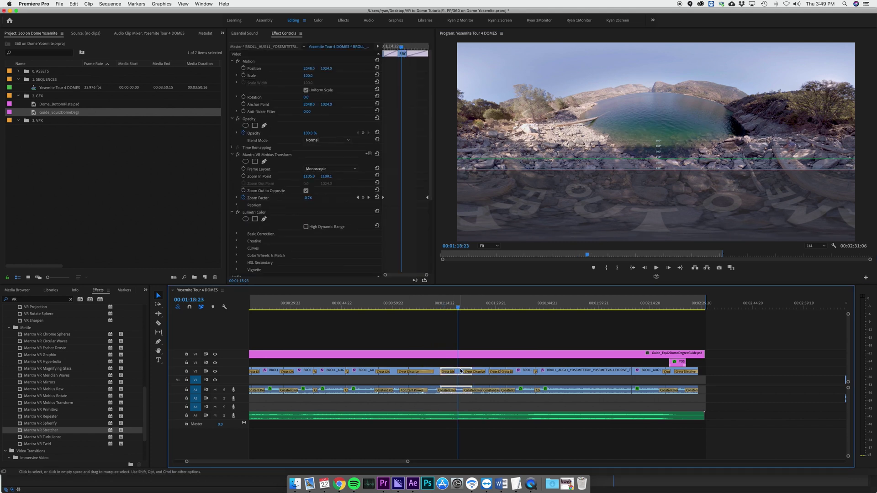
left_click(437, 308)
scroll(288, 215, "down", 5)
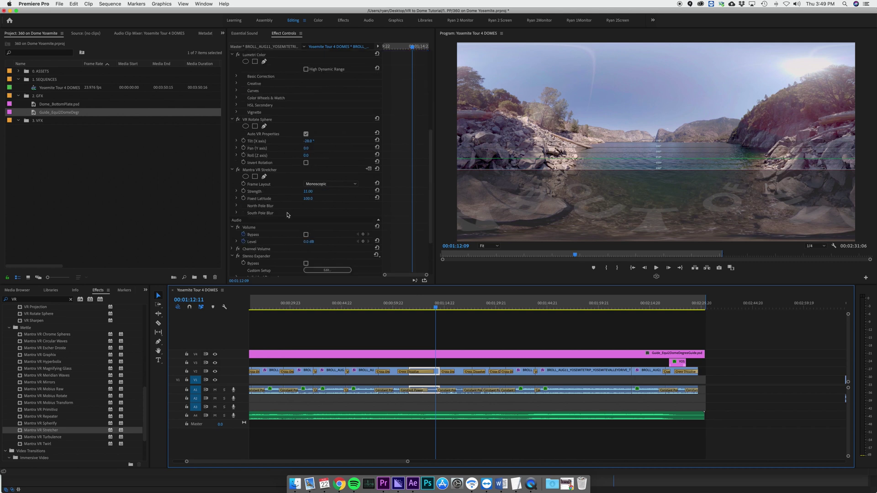
scroll(288, 215, "down", 1)
left_click(269, 158)
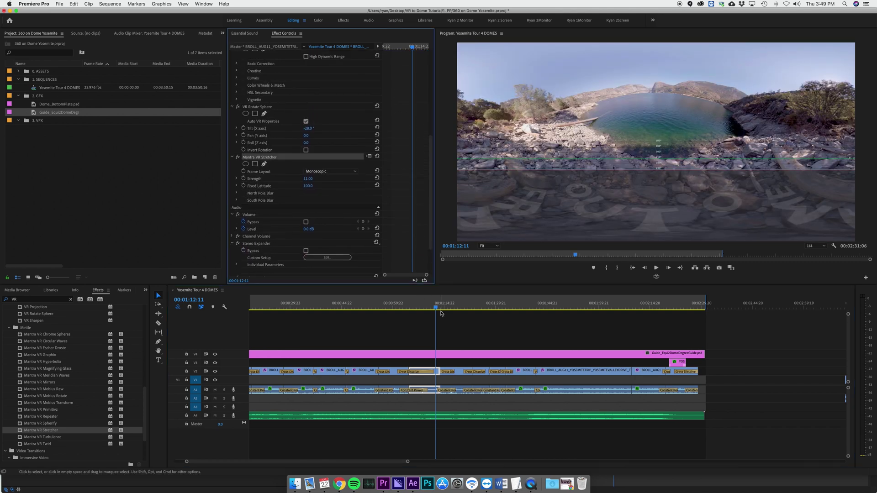
left_click(462, 307)
left_click(463, 387)
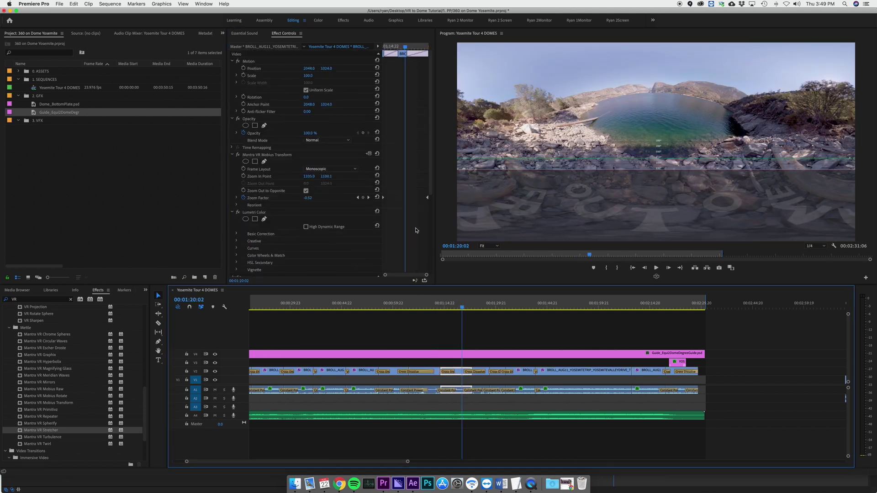
scroll(415, 232, "down", 4)
key("super+v")
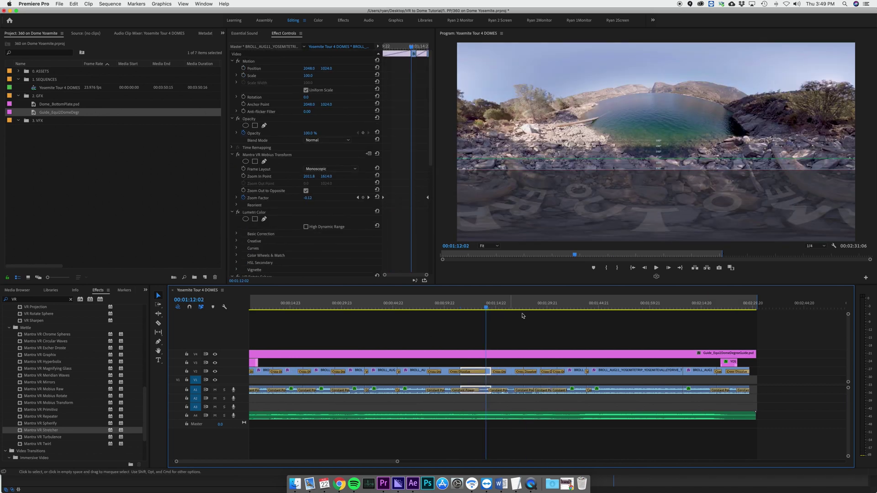
Hide the dome degree guide track, and in After Effects add the Yosemite_360toDome_082219 composition to the render queue.
left_click(215, 354)
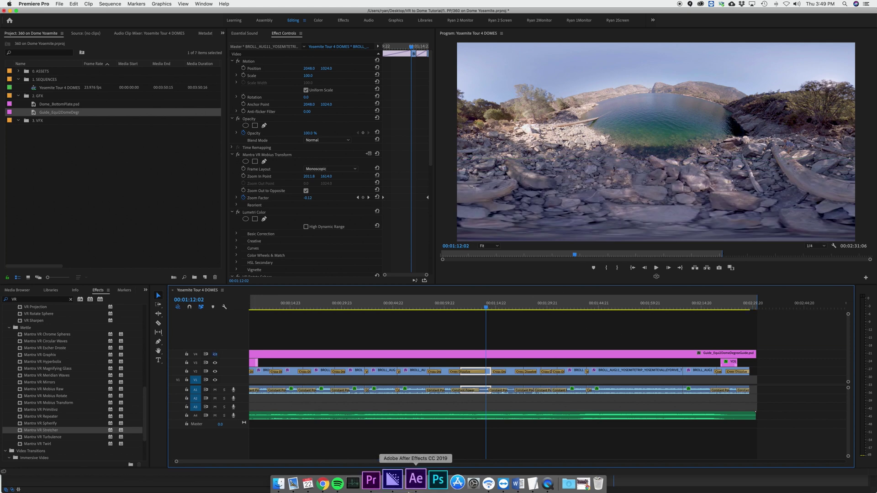
left_click(407, 487)
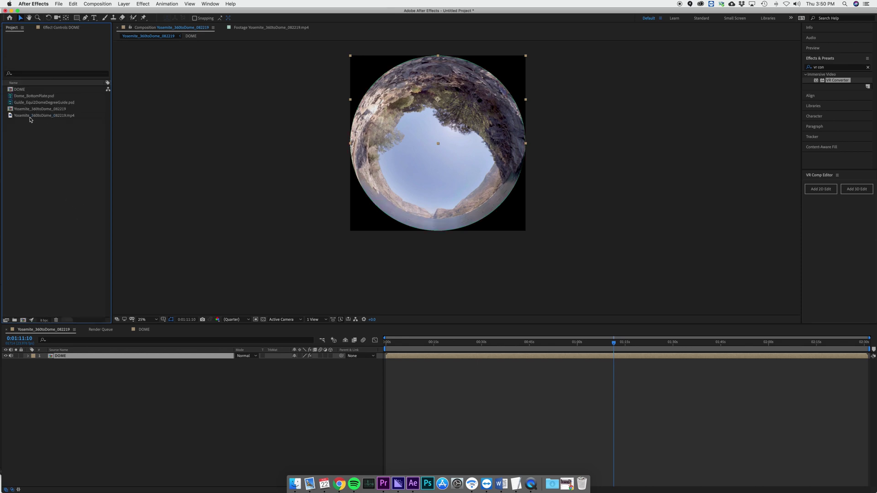
left_click(37, 109)
left_click(84, 4)
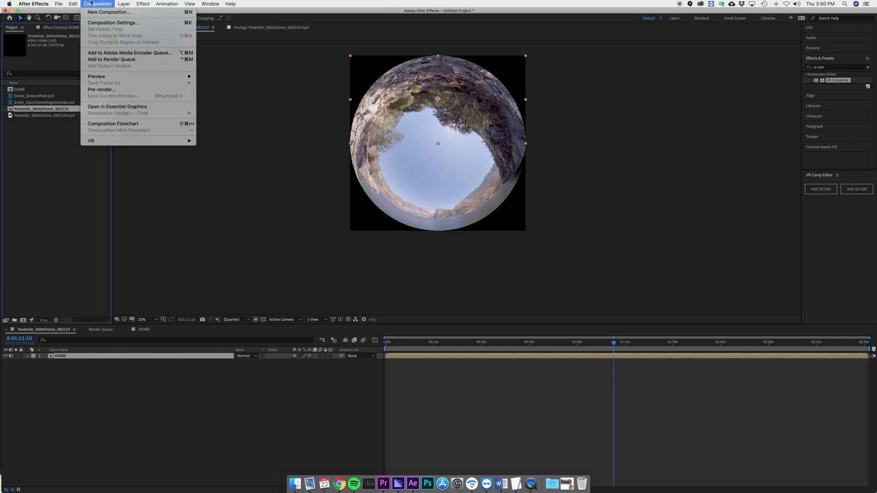
left_click(106, 61)
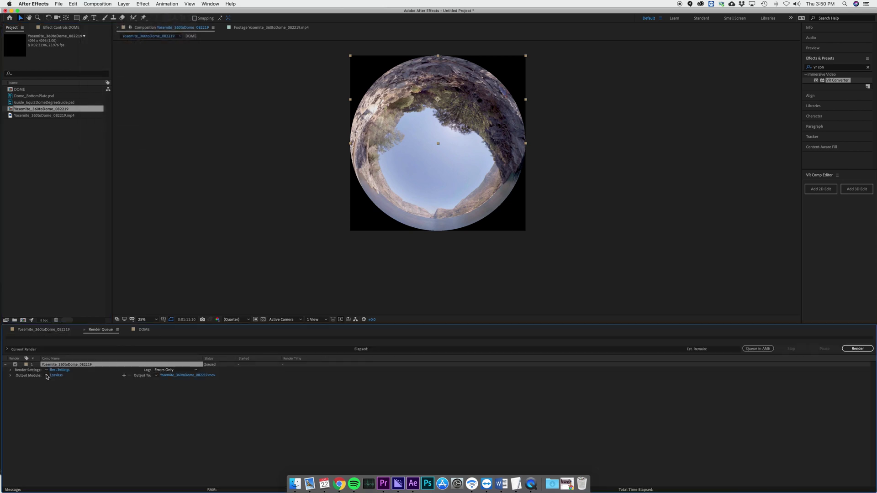
Set the output module of the queued Yosemite_360toDome_082219 render to ProRes LT.
left_click(47, 376)
left_click(64, 422)
key("comma")
key("period")
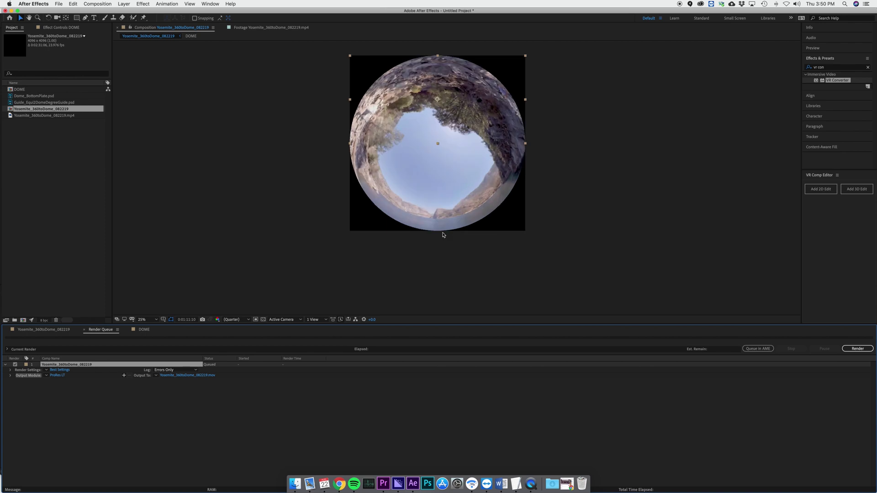
key("period")
key("comma")
left_click(203, 383)
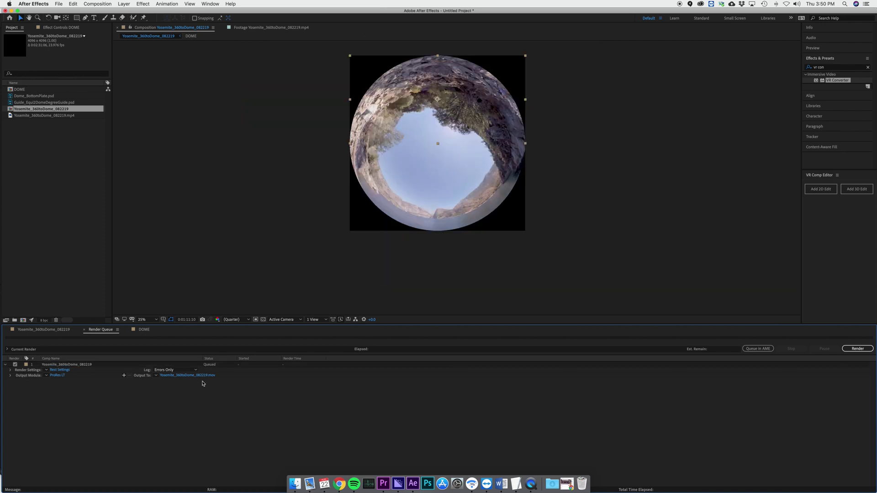